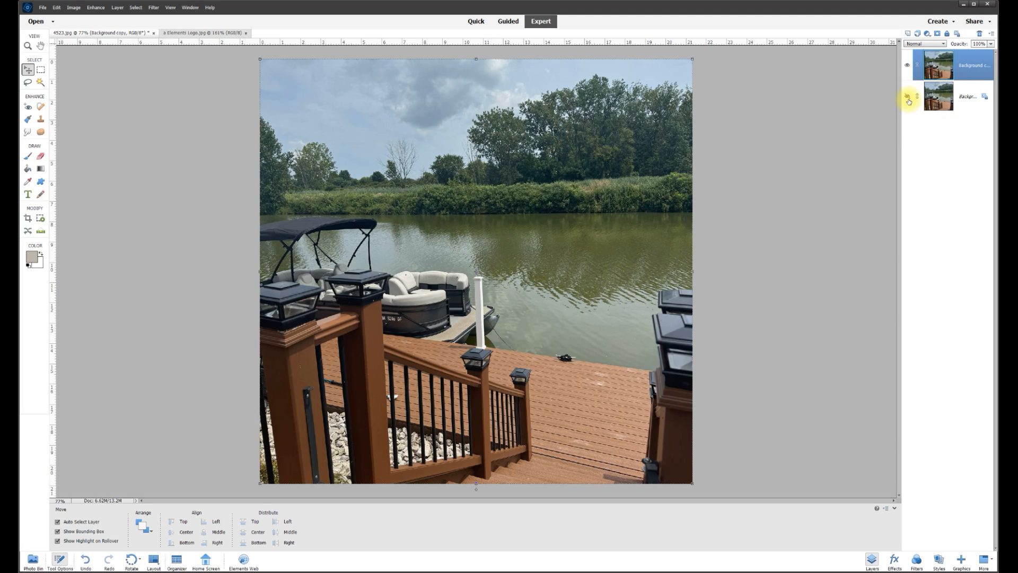
Erase a short strip of water between the shoreline and the canopy at the photo's left edge on the Background copy layer, using a 20 px eraser
click(907, 65)
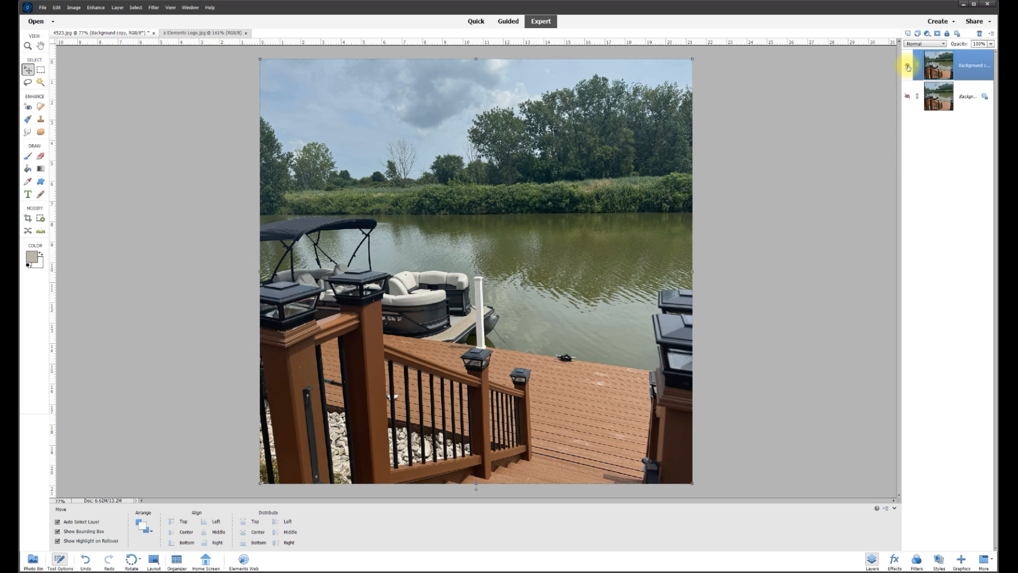
click(907, 66)
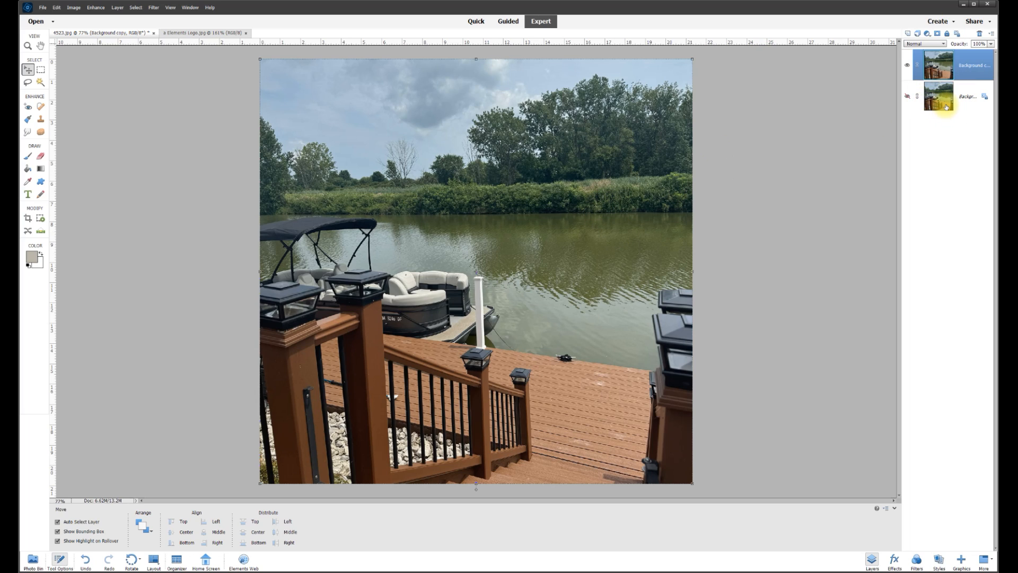
scroll(389, 205, up, 3)
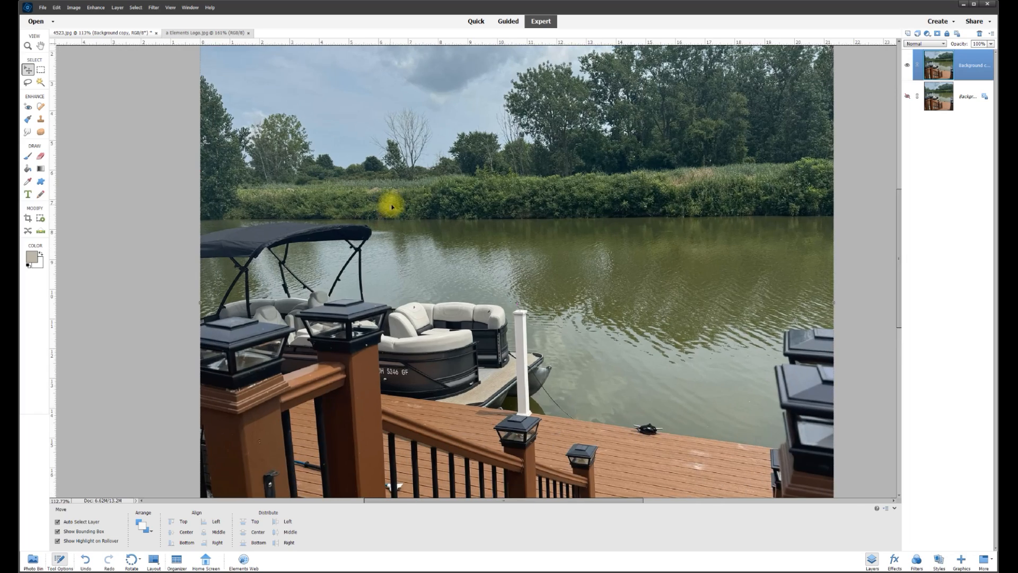
scroll(355, 159, up, 5)
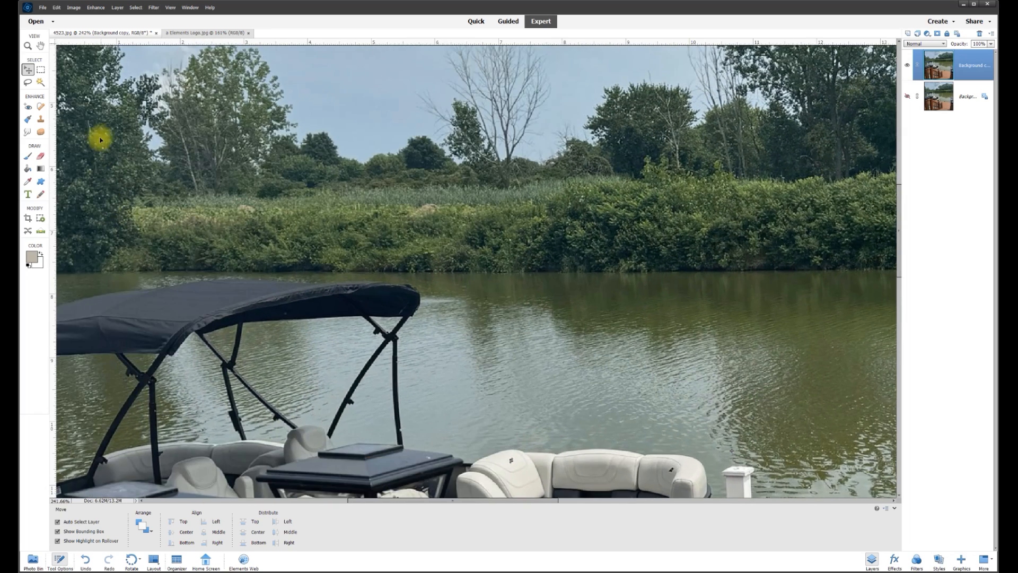
click(41, 156)
drag(530, 500, 495, 500)
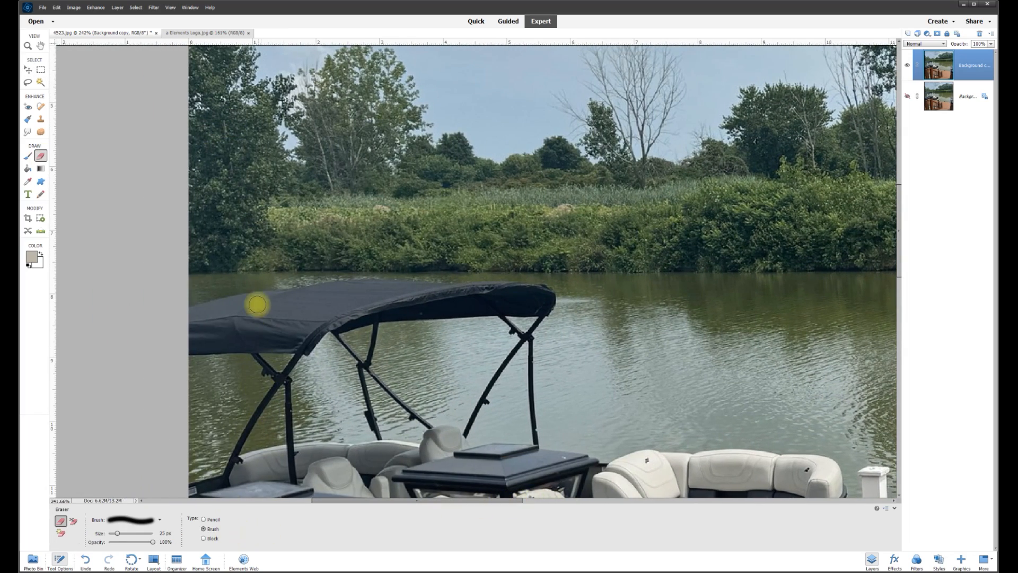
click(165, 532)
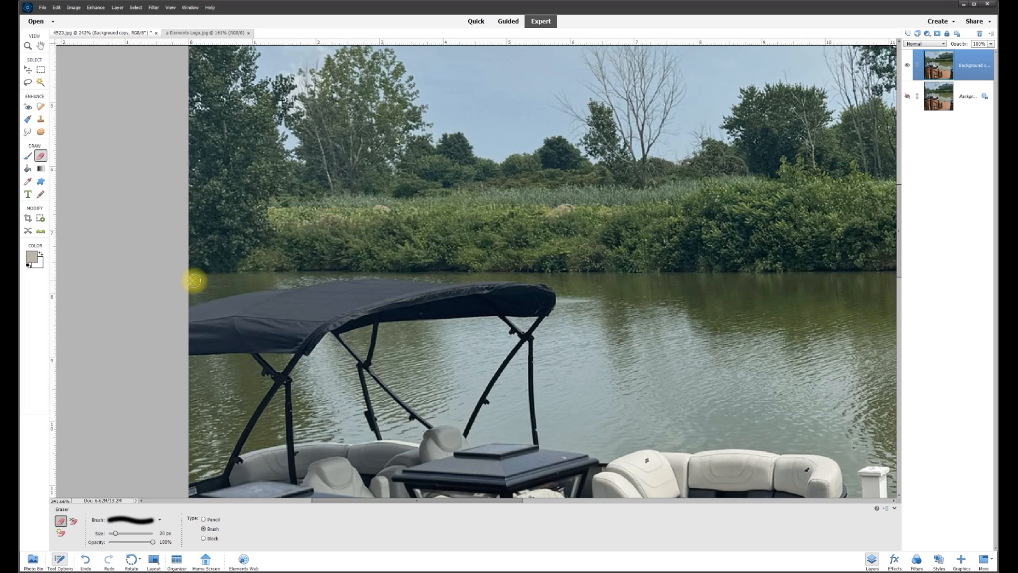
drag(205, 281, 245, 278)
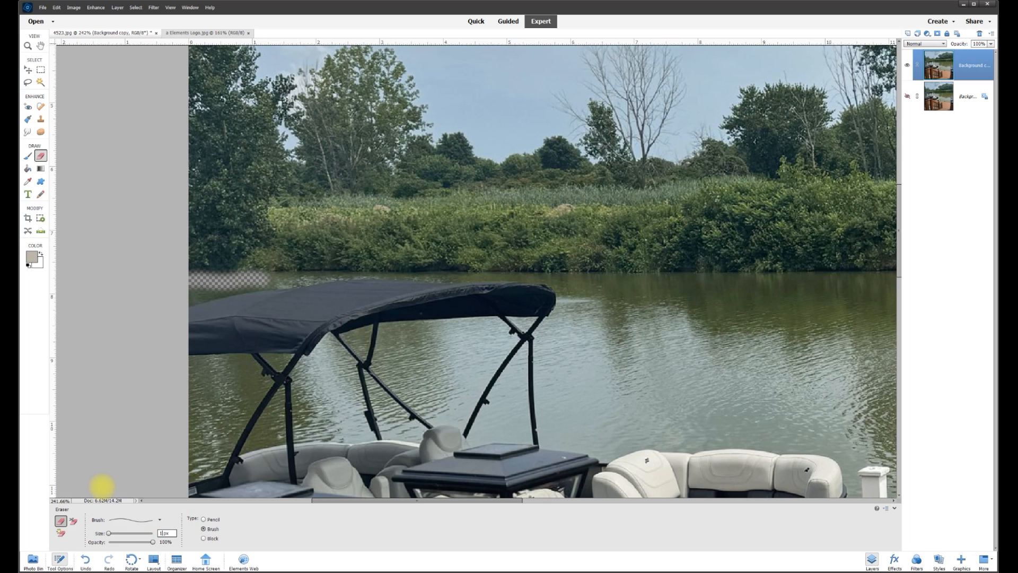
Extend the erased strip of water along the far shoreline to the photo's right edge with a 10 px eraser
click(29, 70)
scroll(391, 209, up, 3)
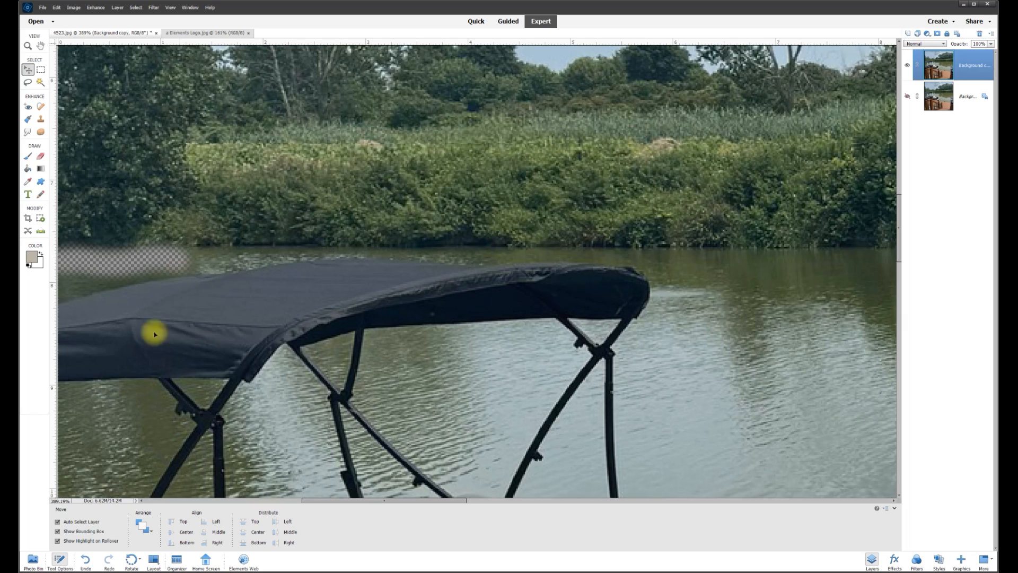
click(40, 156)
drag(191, 254, 671, 254)
drag(456, 503, 520, 501)
drag(370, 256, 813, 254)
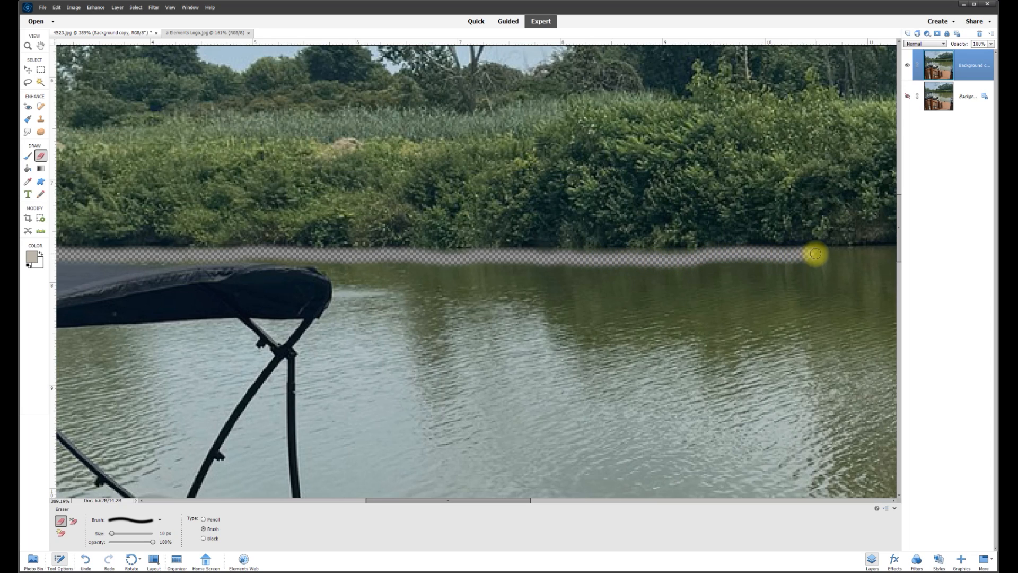
drag(492, 502, 590, 500)
drag(343, 254, 668, 250)
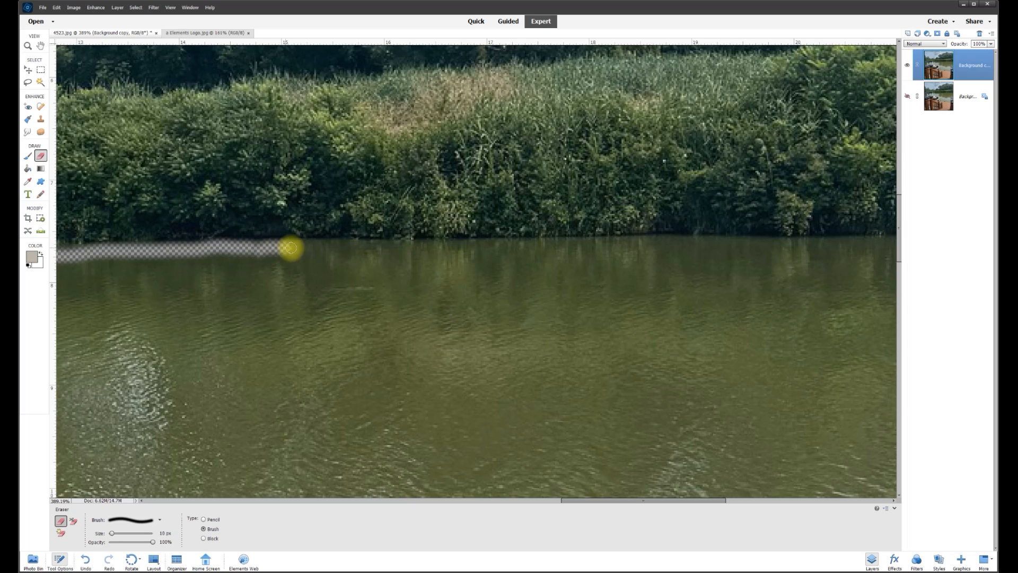
drag(291, 247, 681, 242)
drag(403, 246, 623, 243)
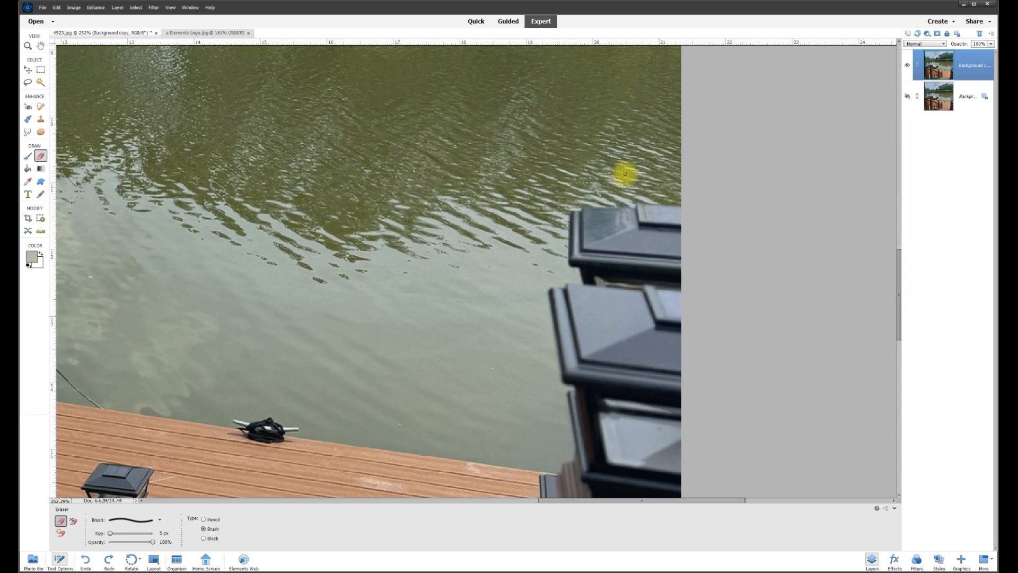
Erase a narrow outline in the water around the black post caps at the photo's right edge with a 5 px eraser
scroll(670, 206, up, 2)
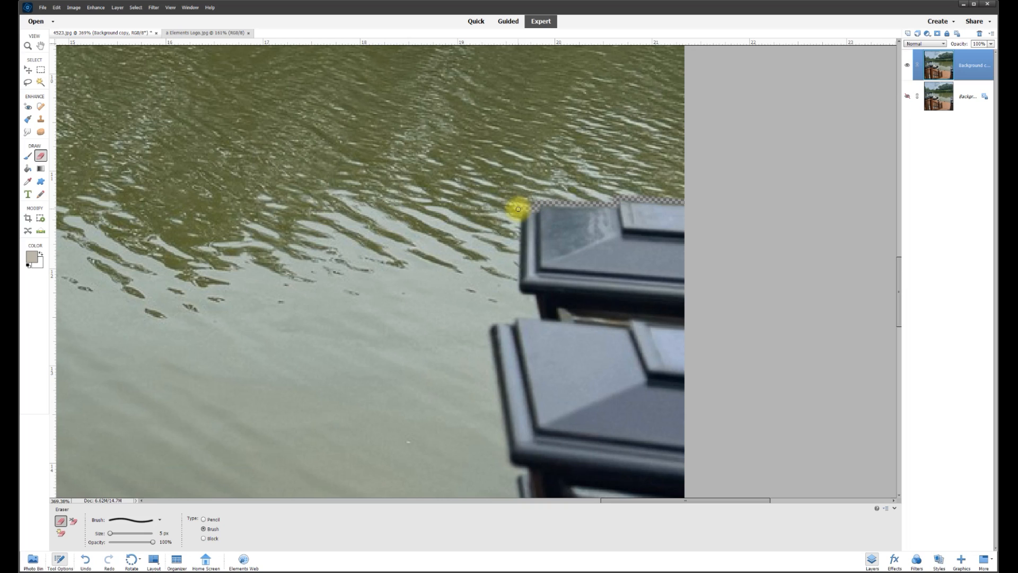
shift+click(516, 289)
scroll(516, 289, up, 2)
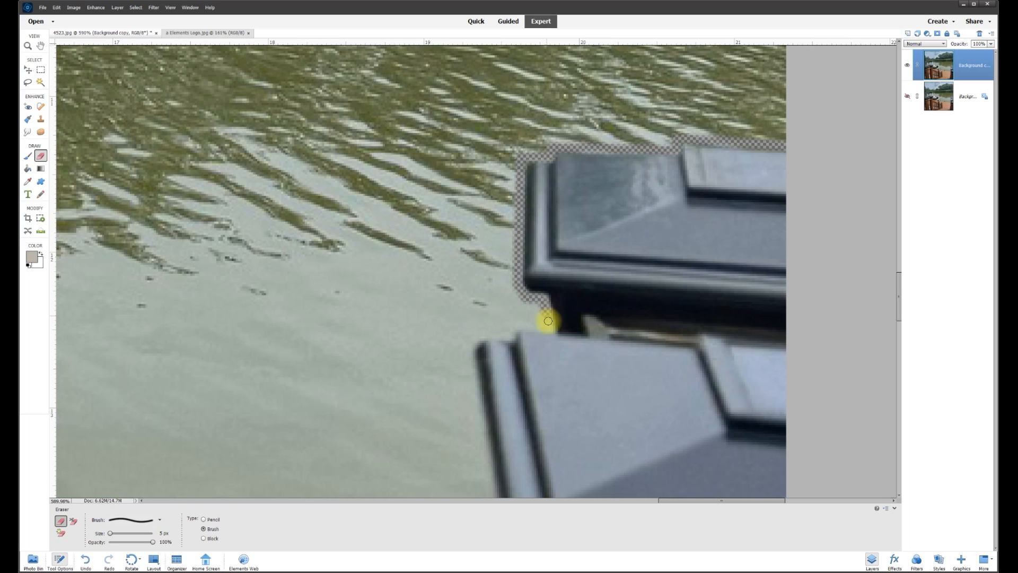
mouse_move(509, 335)
mouse_down()
mouse_move(489, 336)
mouse_move(470, 358)
mouse_up()
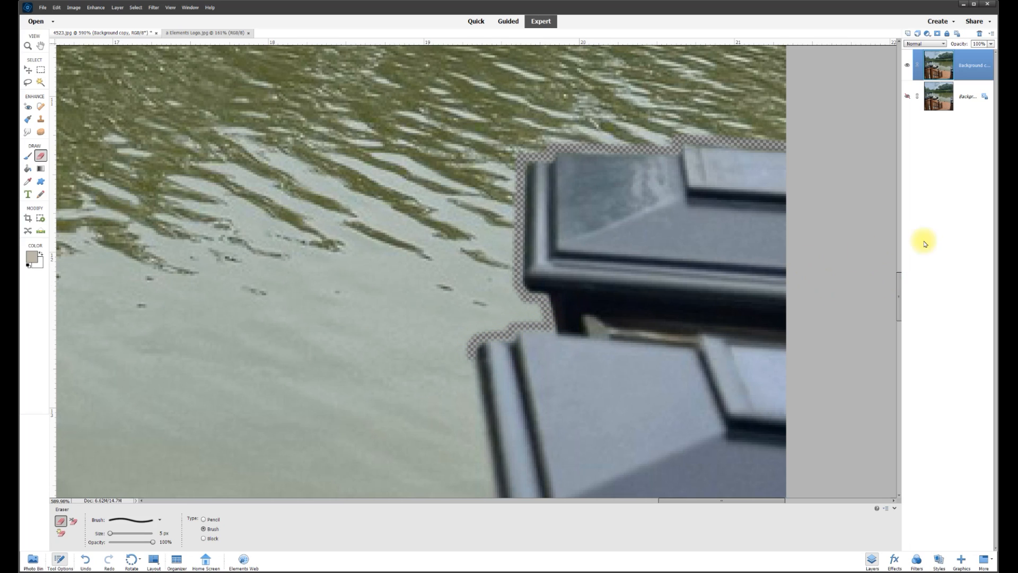
drag(898, 288, 899, 317)
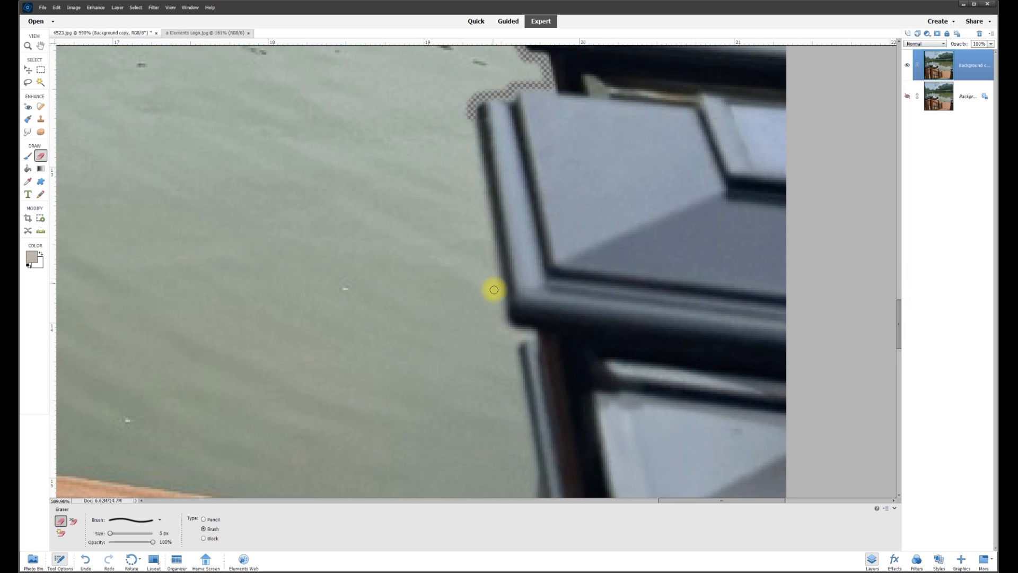
shift+click(504, 326)
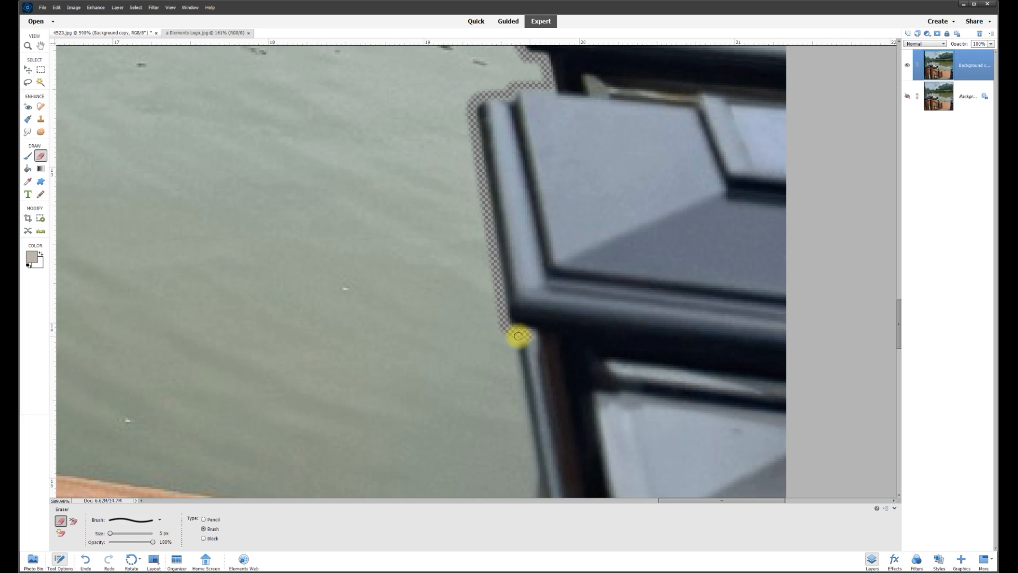
shift+click(513, 345)
Erase the water along the dock's edge from the right-hand post past the rope cleat with the 5 px eraser
scroll(900, 327, down, 3)
scroll(686, 495, left, 5)
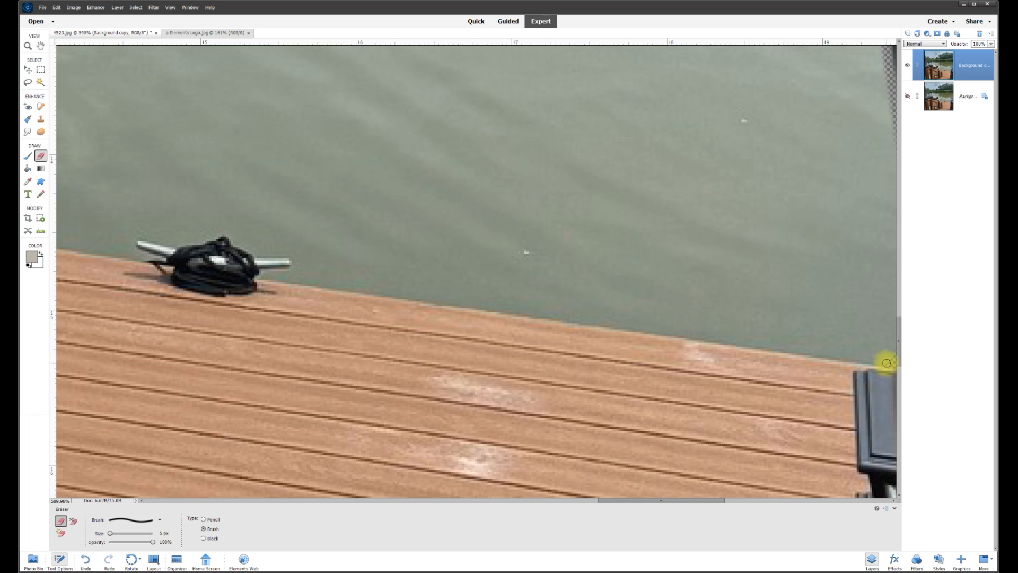
shift+click(522, 310)
shift+click(261, 273)
drag(657, 500, 610, 500)
mouse_move(451, 258)
mouse_down()
mouse_move(465, 237)
mouse_move(535, 233)
mouse_move(600, 260)
mouse_up()
click(443, 253)
shift+click(139, 208)
Erase the water outlining the rear pontoon and the boat's rear deck with the 5 px eraser
drag(613, 500, 554, 500)
drag(898, 340, 899, 323)
shift+click(495, 341)
shift+click(448, 295)
shift+click(388, 237)
shift+click(360, 198)
mouse_move(359, 197)
mouse_down()
mouse_move(409, 101)
mouse_move(378, 88)
mouse_move(338, 97)
mouse_move(367, 73)
mouse_up()
drag(367, 72, 598, 395)
mouse_move(597, 395)
mouse_down()
mouse_move(578, 350)
mouse_move(512, 338)
mouse_up()
Erase the water along both sides and the top of the white dock post
shift+click(508, 139)
drag(511, 129, 433, 153)
shift+click(439, 335)
Erase the water along the boat's rear corner and the tops of the white seats up to the black post cap
mouse_move(439, 336)
mouse_down()
mouse_move(403, 217)
mouse_move(398, 159)
mouse_move(326, 91)
mouse_up()
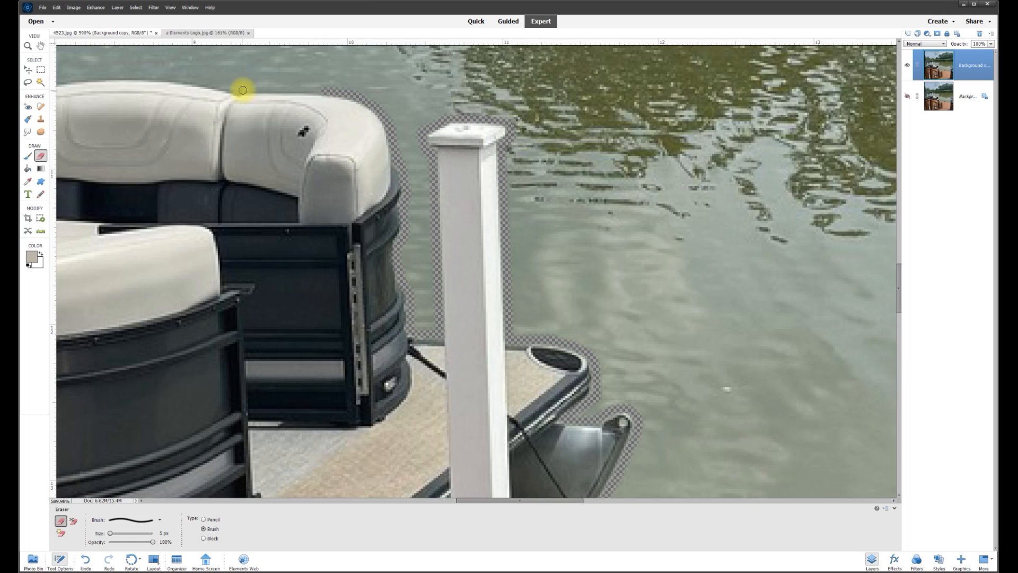
shift+click(242, 91)
drag(520, 500, 437, 500)
drag(899, 288, 899, 278)
mouse_move(743, 166)
mouse_down()
mouse_move(393, 186)
mouse_move(325, 180)
mouse_up()
shift+click(205, 164)
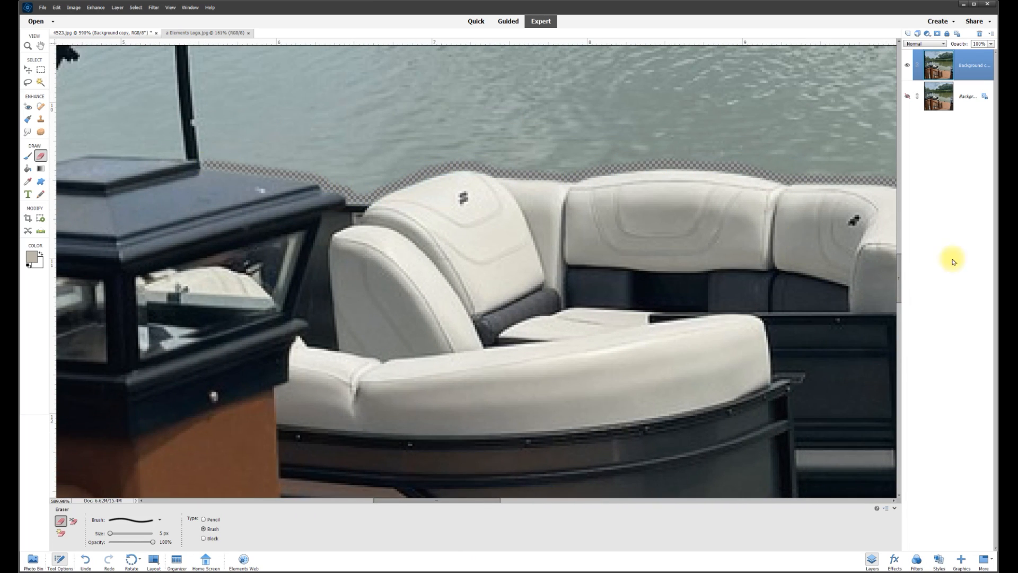
Erase the water along the outer side of the canopy's rear support pole up to its joint
drag(899, 265, 898, 242)
drag(477, 500, 448, 500)
shift+click(373, 279)
shift+click(370, 126)
drag(371, 123, 364, 110)
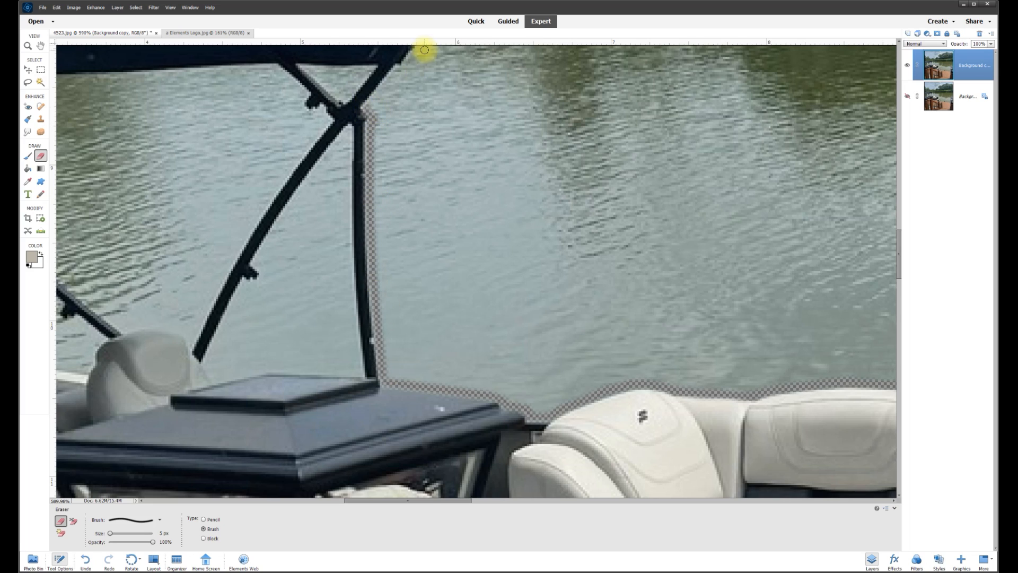
Select the remaining water above the canopy's left part with the Polygonal Lasso and delete it
scroll(561, 246, down, 2)
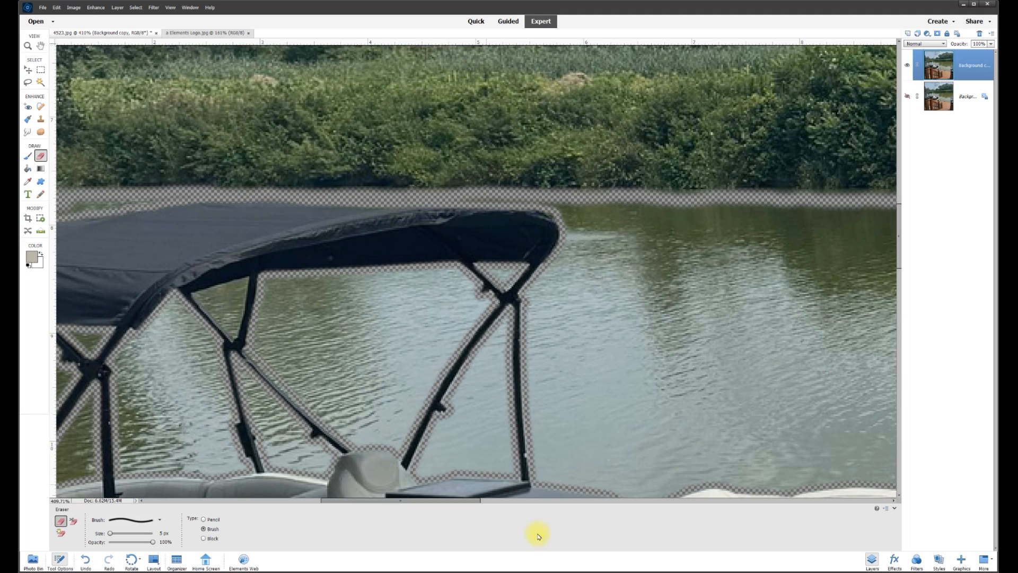
scroll(504, 387, down, 5)
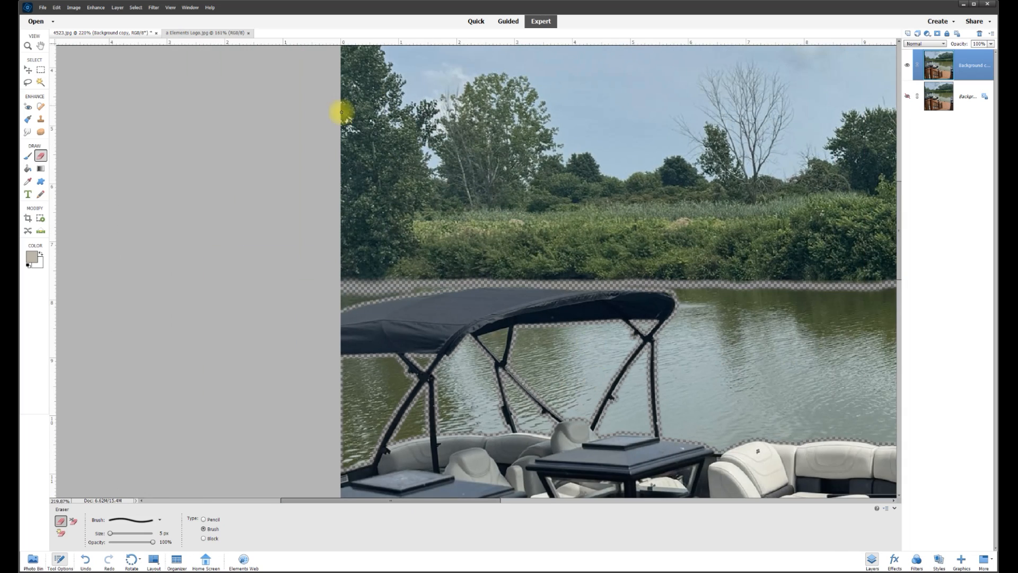
scroll(596, 350, up, 1)
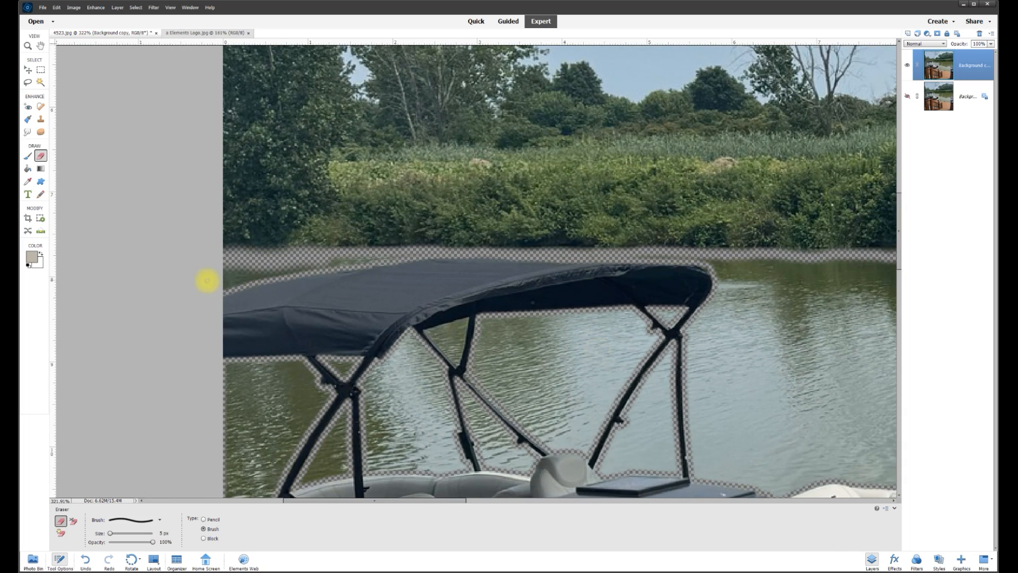
click(28, 83)
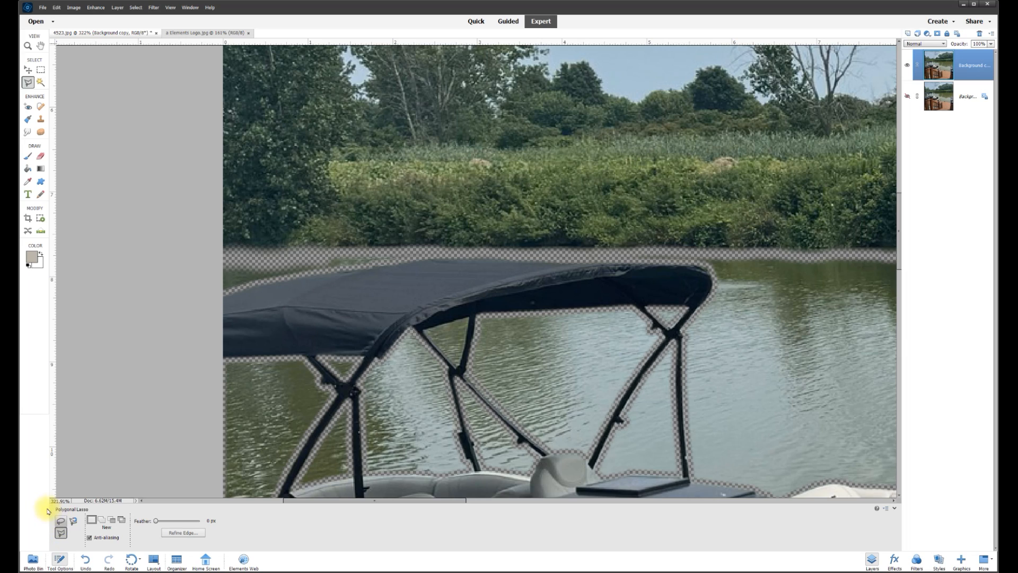
click(209, 255)
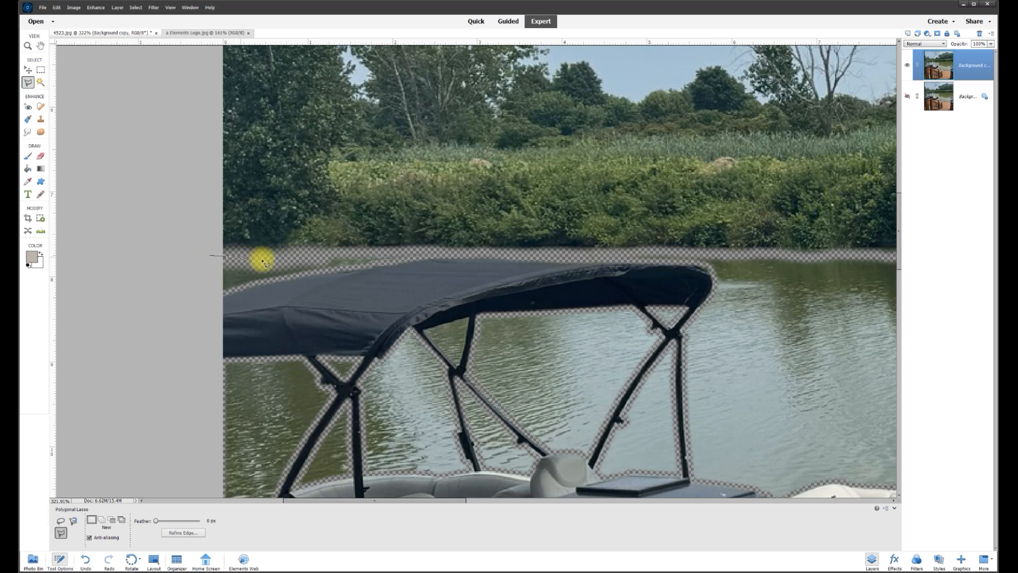
click(432, 250)
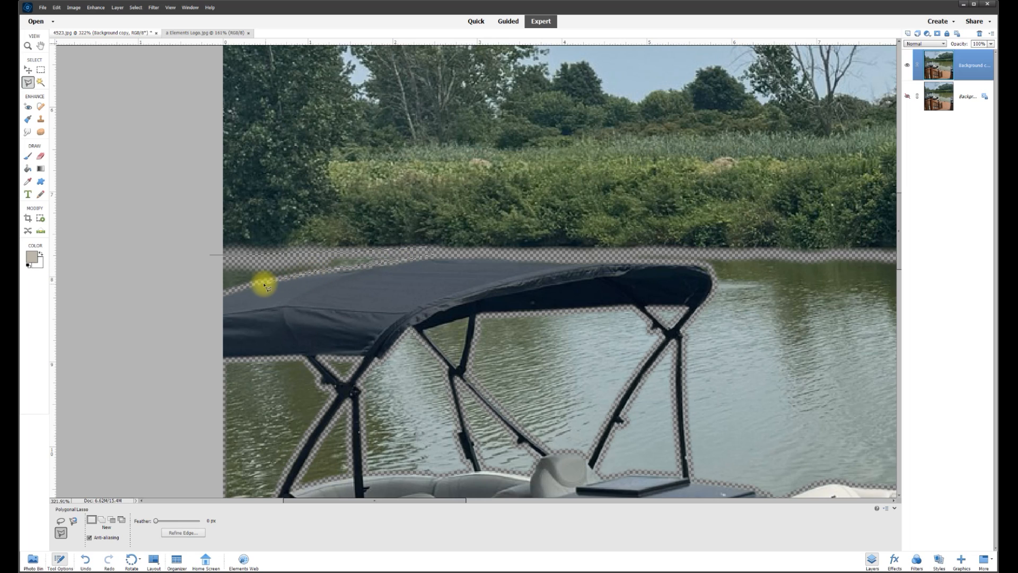
click(211, 302)
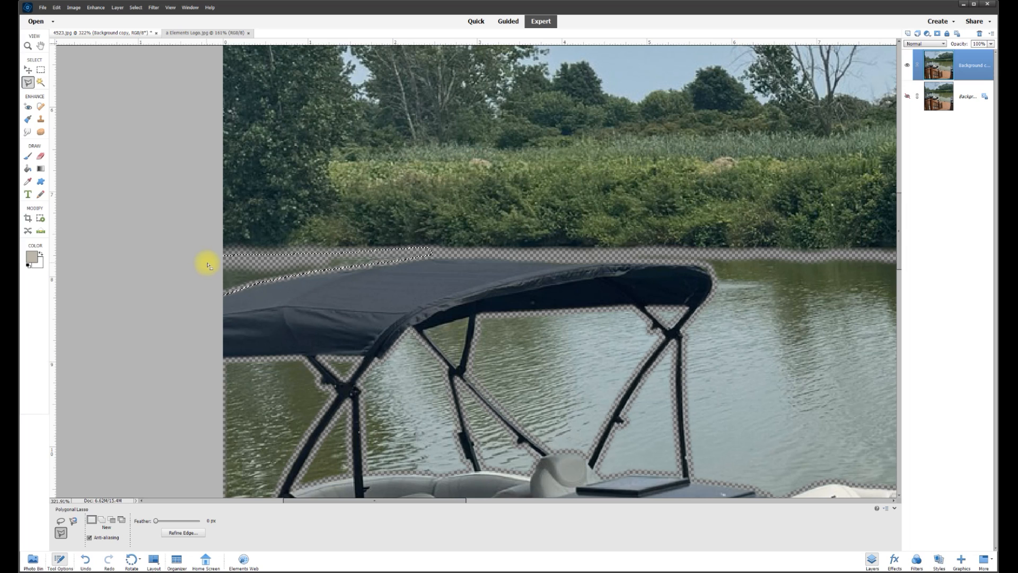
key(Delete)
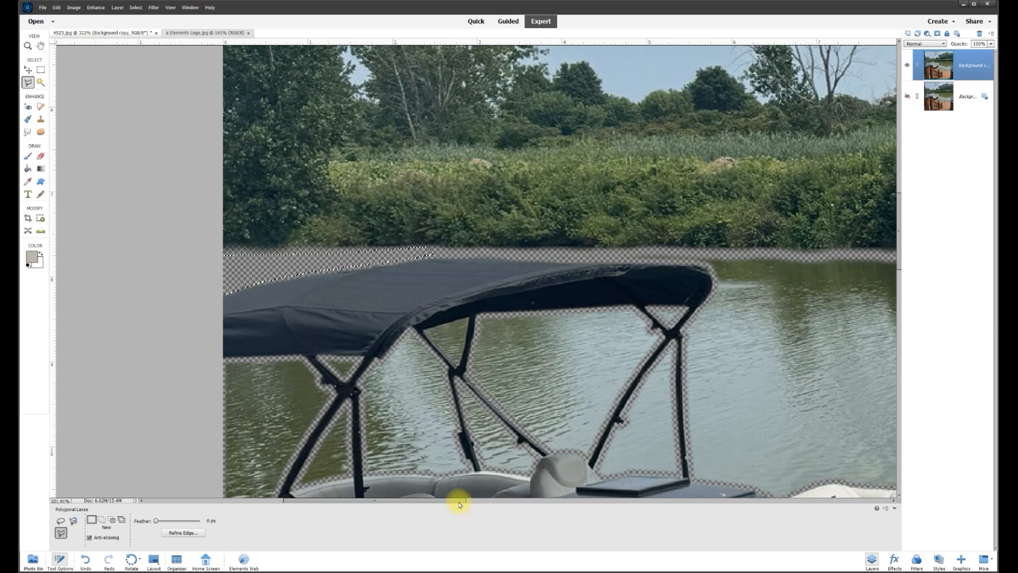
Select the water in the large central opening beneath the canopy with the Polygonal Lasso, delete it and deselect
scroll(898, 271, down, 5)
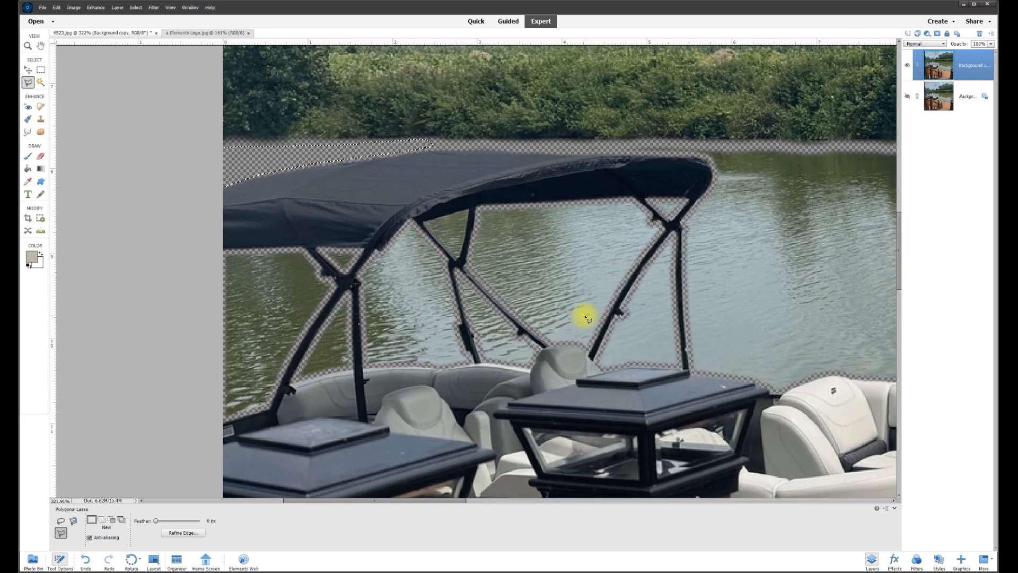
scroll(589, 318, up, 1)
click(469, 198)
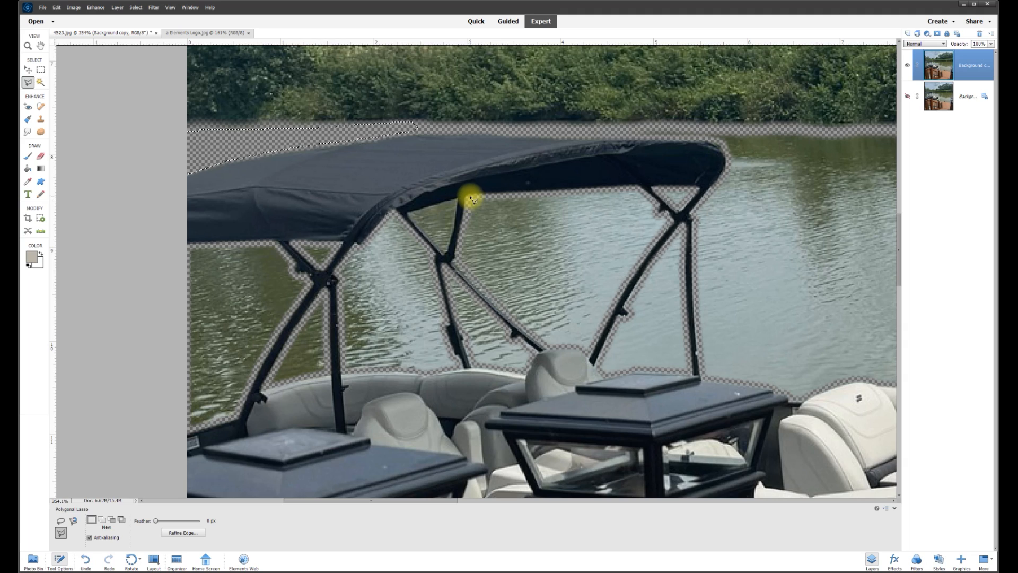
click(640, 189)
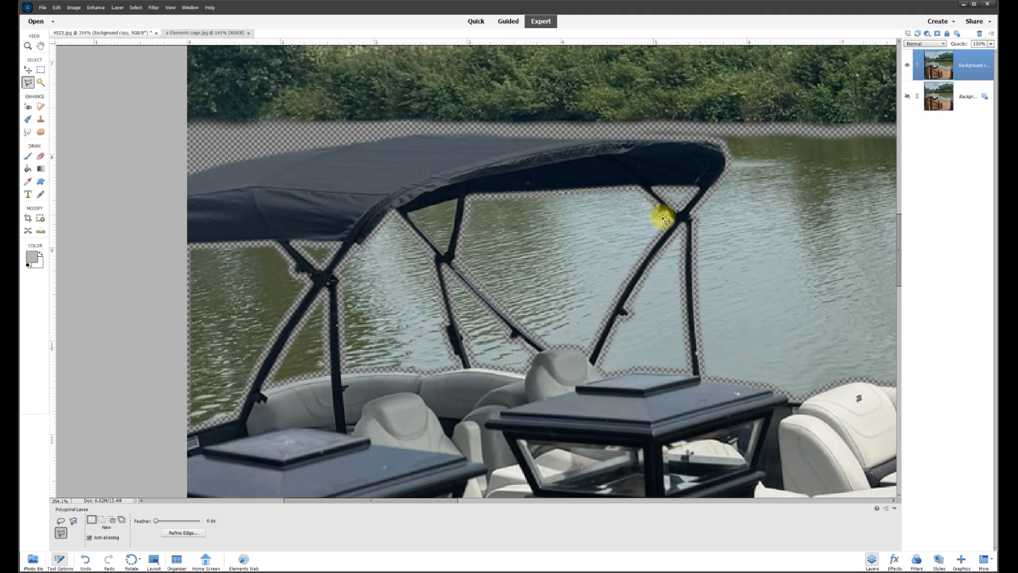
click(668, 219)
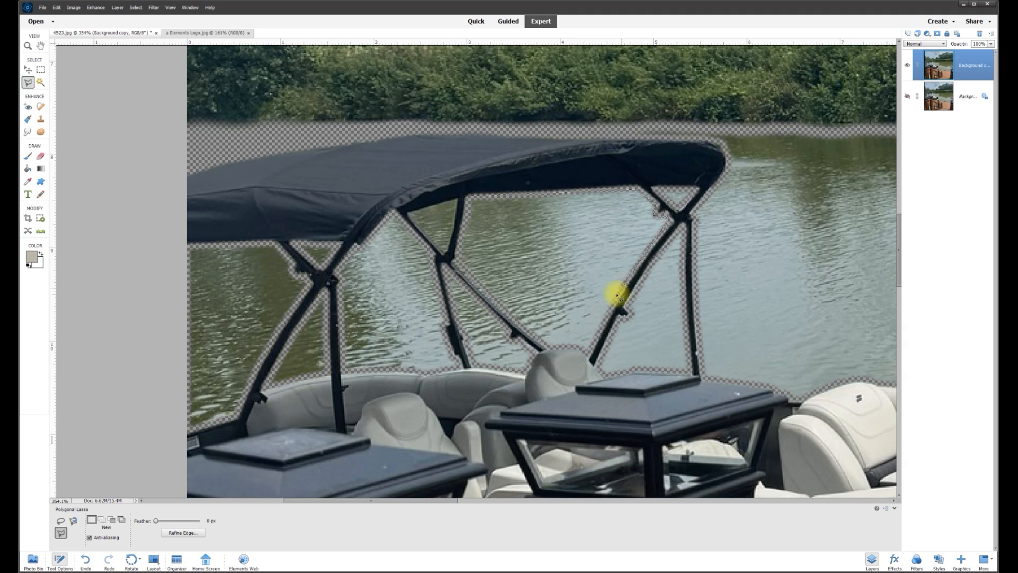
click(588, 348)
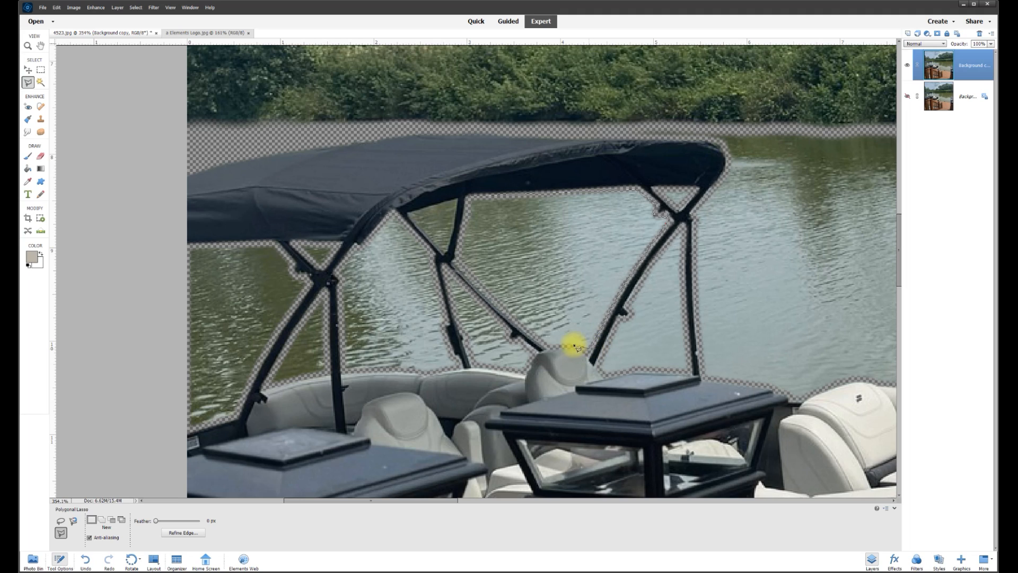
click(548, 348)
click(457, 264)
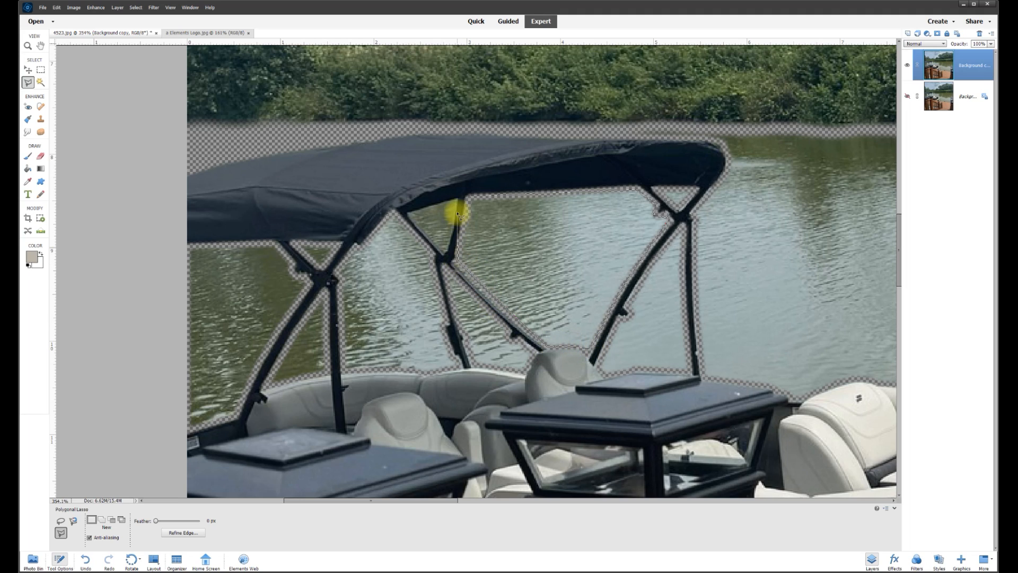
click(468, 197)
click(630, 189)
click(669, 218)
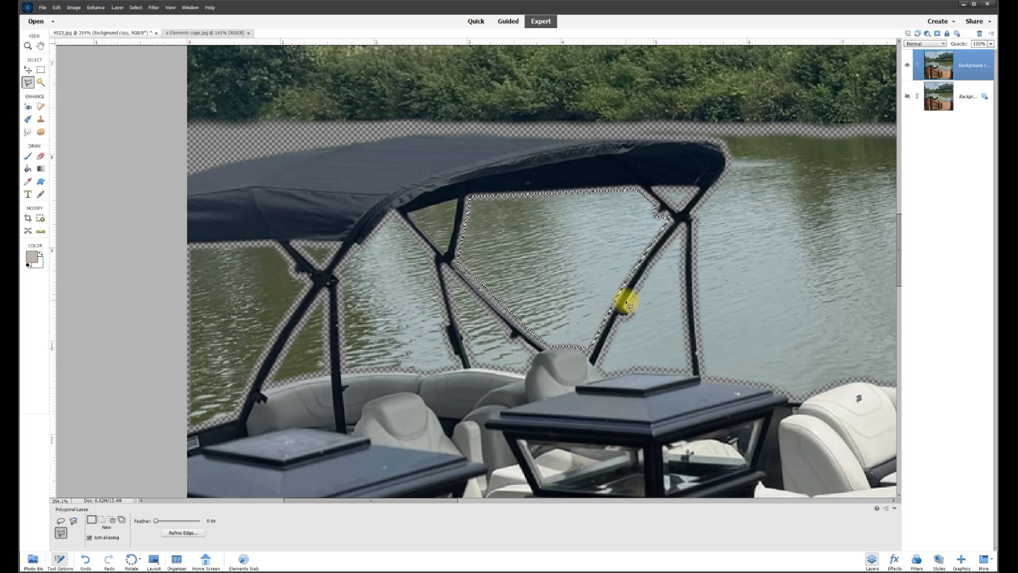
double_click(622, 298)
key(ctrl+d)
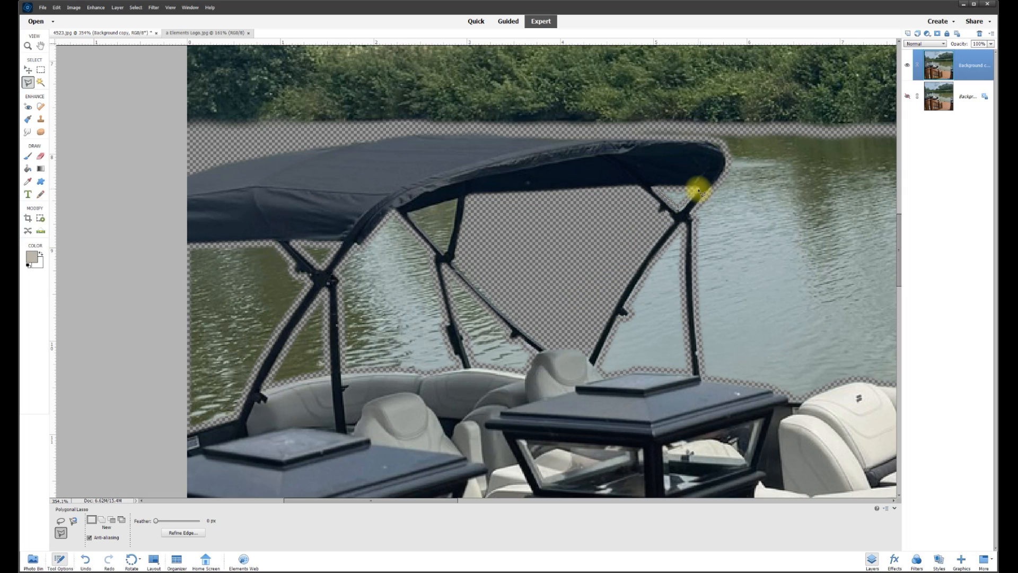
key(Delete)
key(ctrl+d)
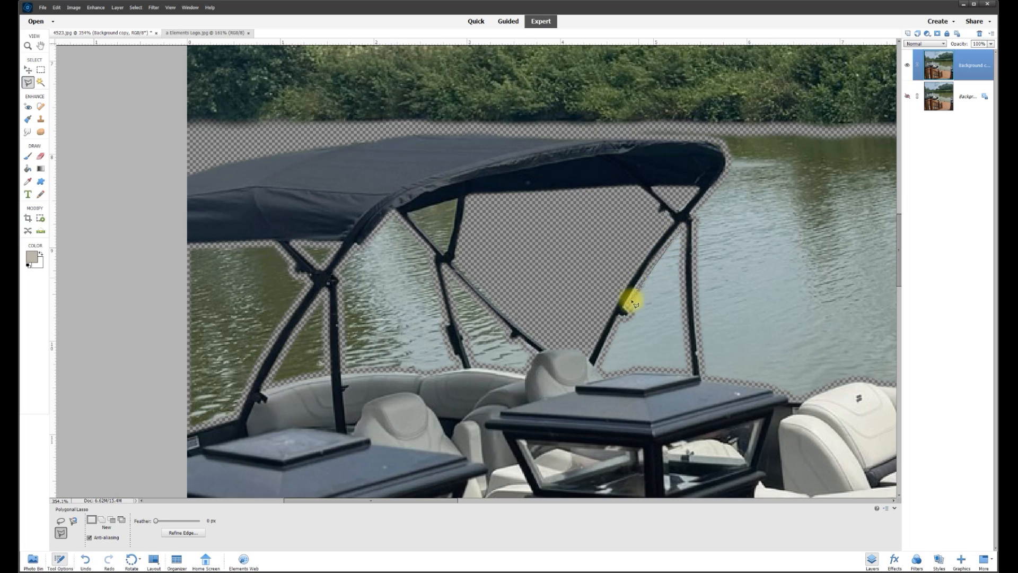
Outline the water between the canopy's two rear support poles with the Polygonal Lasso and delete it
click(597, 365)
click(698, 375)
click(684, 233)
key(Delete)
key(ctrl+d)
Select the water between the canopy's middle pole and its diagonal brace above the seats, and delete it
click(447, 265)
click(510, 340)
click(526, 345)
click(527, 372)
click(470, 367)
click(445, 267)
key(Delete)
Delete the small triangle of water above the middle pole joint and the water between the middle and front poles
click(444, 254)
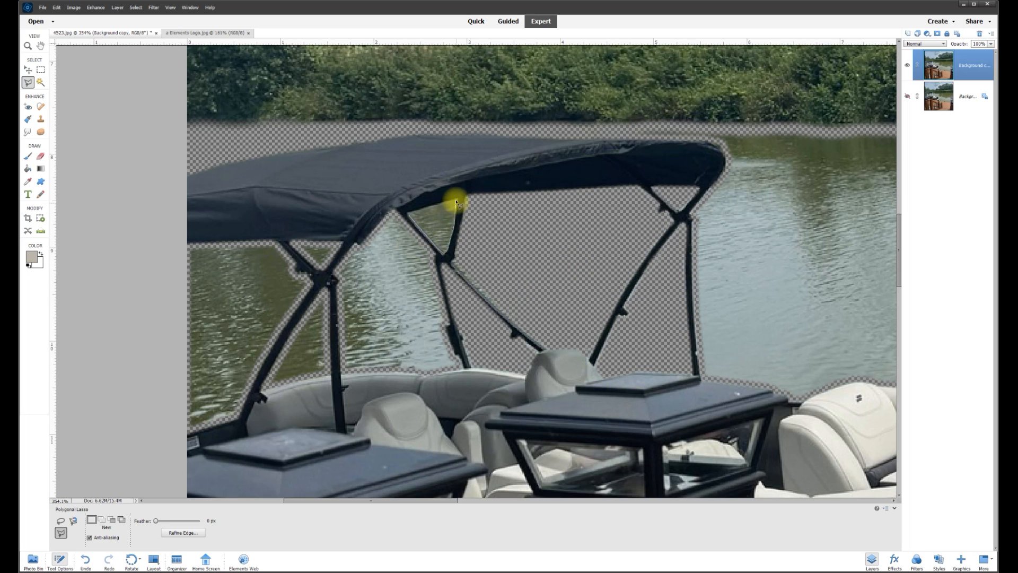
click(457, 200)
key(Delete)
click(444, 330)
click(342, 369)
click(361, 247)
key(Delete)
Select and delete the remaining patches of water around the canopy's front support poles, including the area at the photo's edge
click(323, 268)
key(Delete)
click(302, 276)
click(173, 434)
key(Delete)
click(264, 388)
click(327, 374)
click(264, 388)
key(Delete)
Select the open water between the far shoreline, the white dock post and the black post caps opposite, and delete it
click(850, 187)
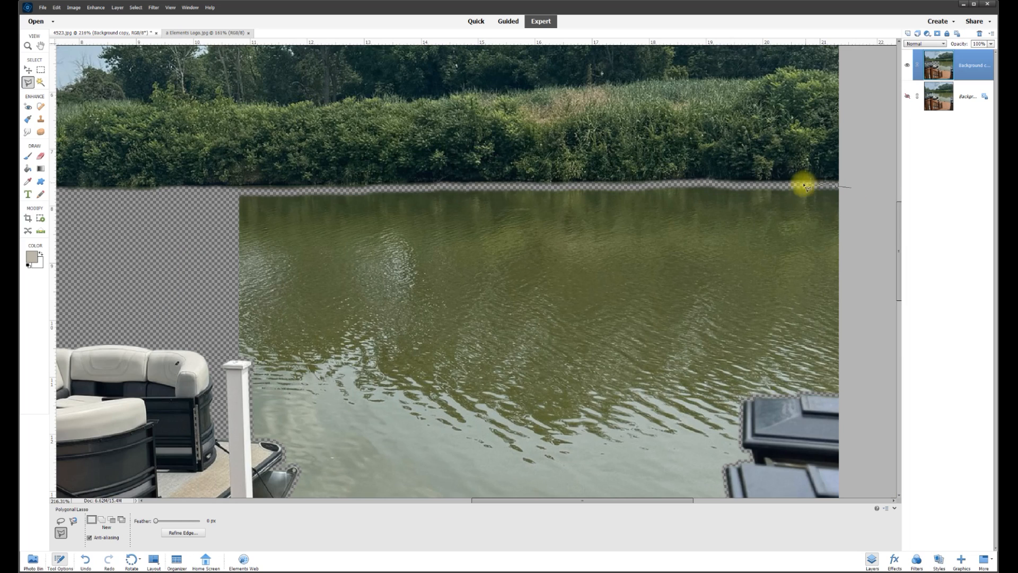
click(443, 186)
click(228, 189)
click(222, 348)
click(255, 363)
click(749, 397)
double_click(848, 395)
key(Delete)
Outline the remaining water along the white post, boat's rear, dock edge, rope cleat and black post caps, and delete it
drag(897, 295, 909, 333)
scroll(357, 247, up, 4)
click(176, 154)
click(222, 275)
click(239, 315)
click(273, 327)
click(314, 440)
click(432, 478)
click(500, 473)
click(582, 485)
scroll(581, 485, down, 3)
scroll(583, 375, right, 5)
click(550, 398)
click(530, 308)
click(538, 175)
click(552, 87)
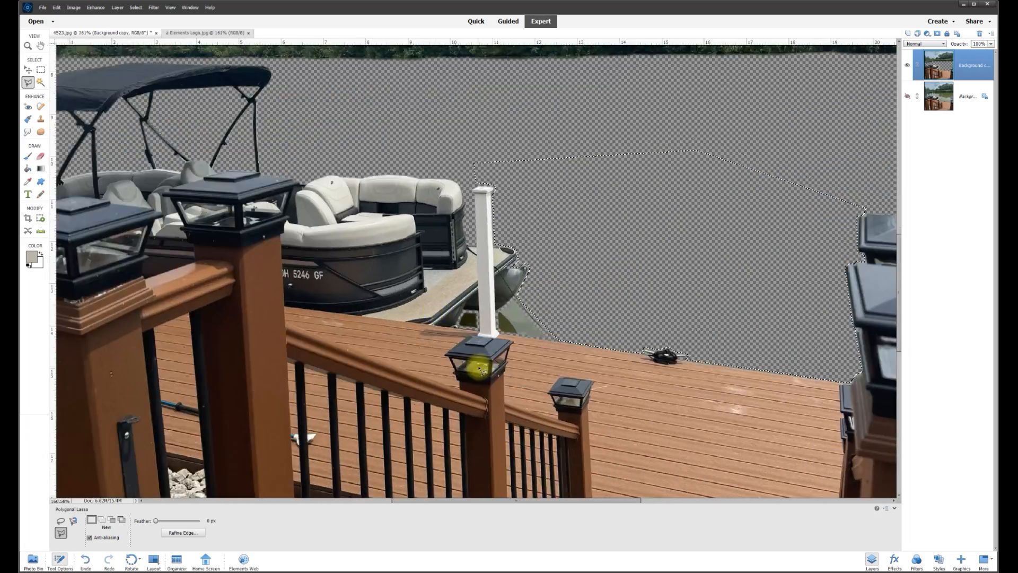
Delete the last patch of water between the white post and the mooring line, deselect and switch to the Move tool
scroll(482, 370, up, 5)
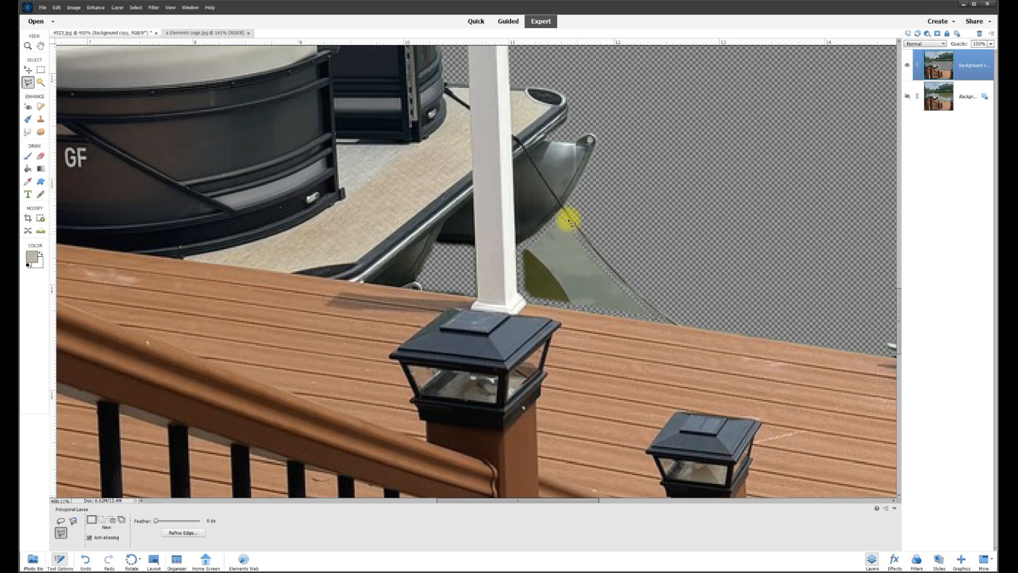
key(Delete)
scroll(567, 232, down, 5)
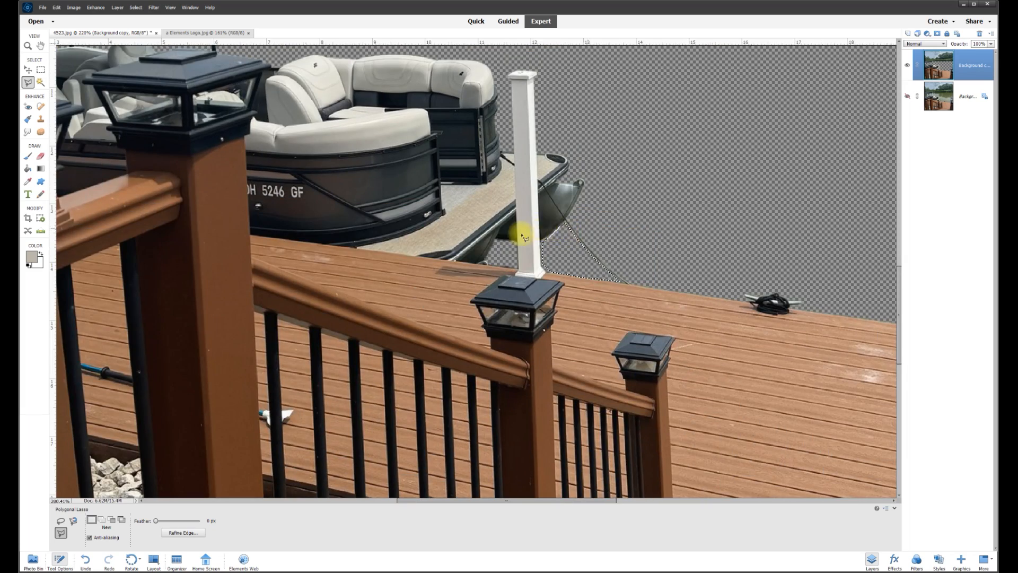
scroll(508, 239, down, 3)
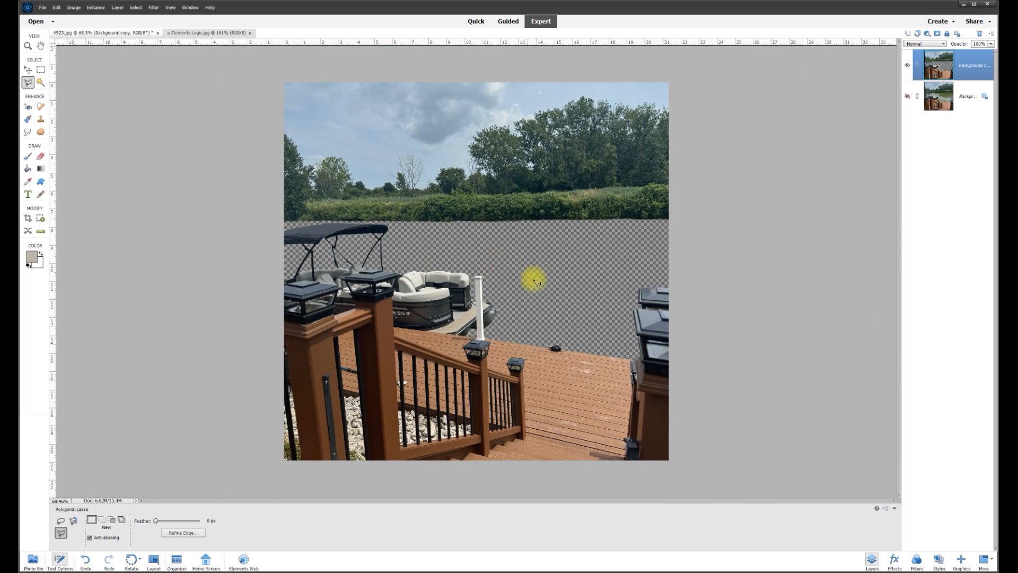
click(28, 70)
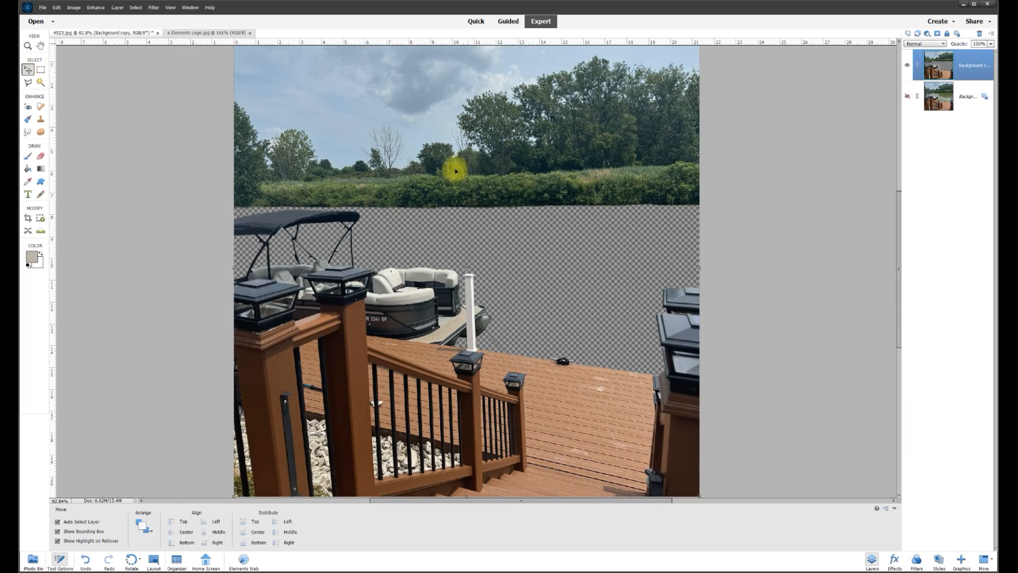
scroll(598, 284, down, 2)
scroll(598, 284, up, 1)
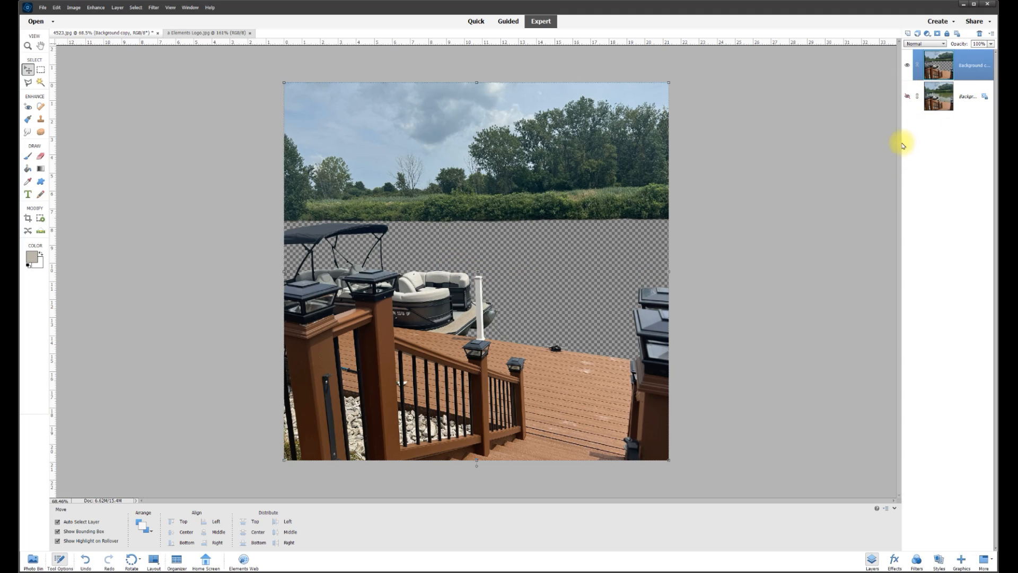
Toggle the Background layer's visibility to compare the cutout with the original water, and leave the layer visible
click(907, 97)
click(907, 98)
click(907, 98)
click(907, 97)
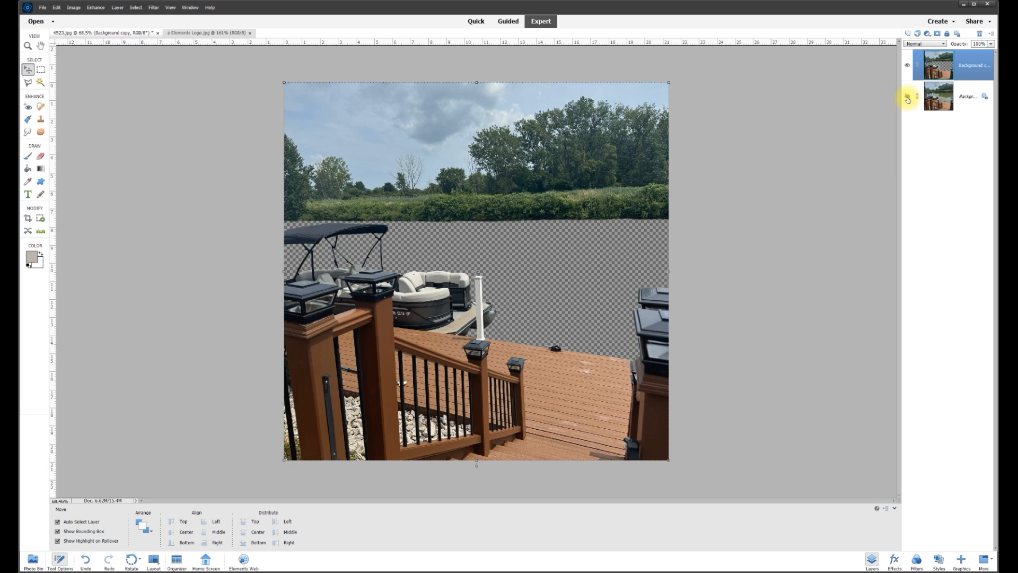
click(907, 98)
click(907, 98)
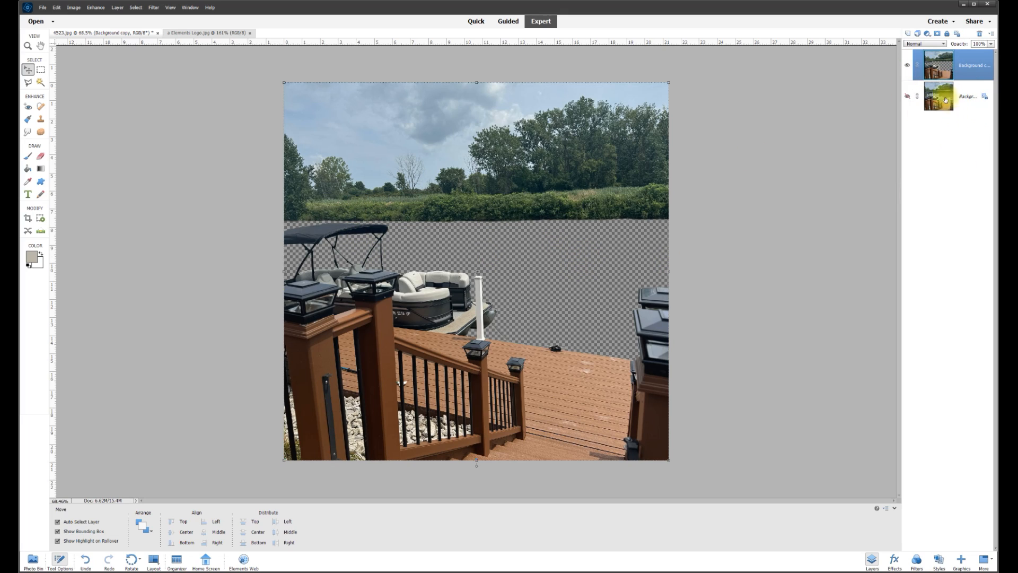
click(908, 98)
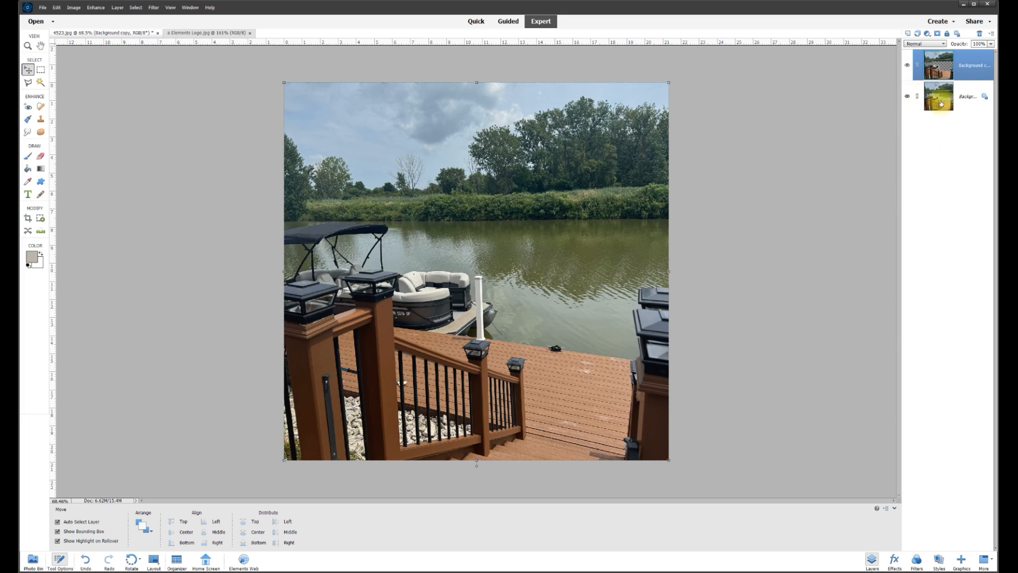
Select the Background layer and start Adjust Color for Skin Tone on it
click(965, 101)
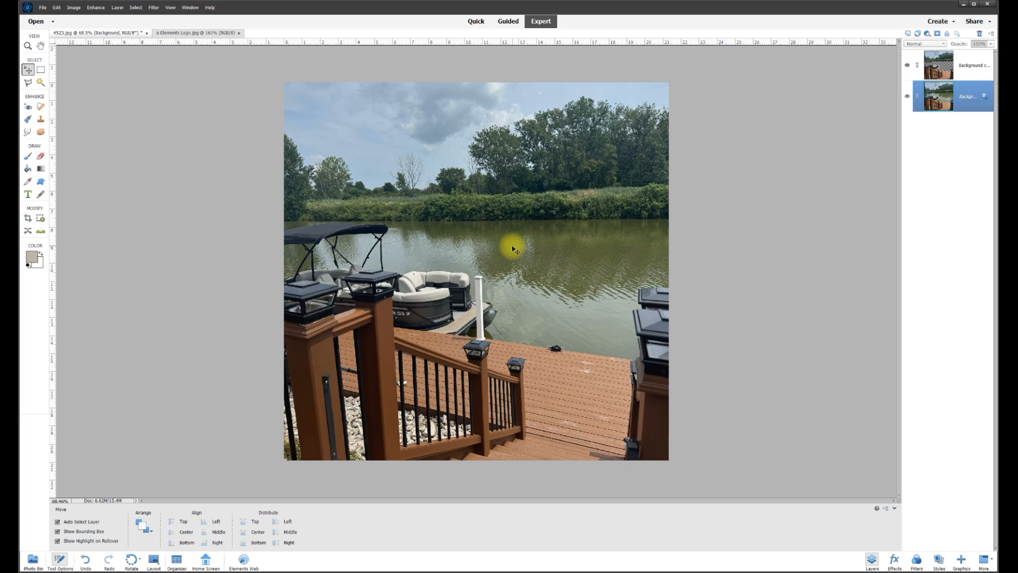
click(96, 7)
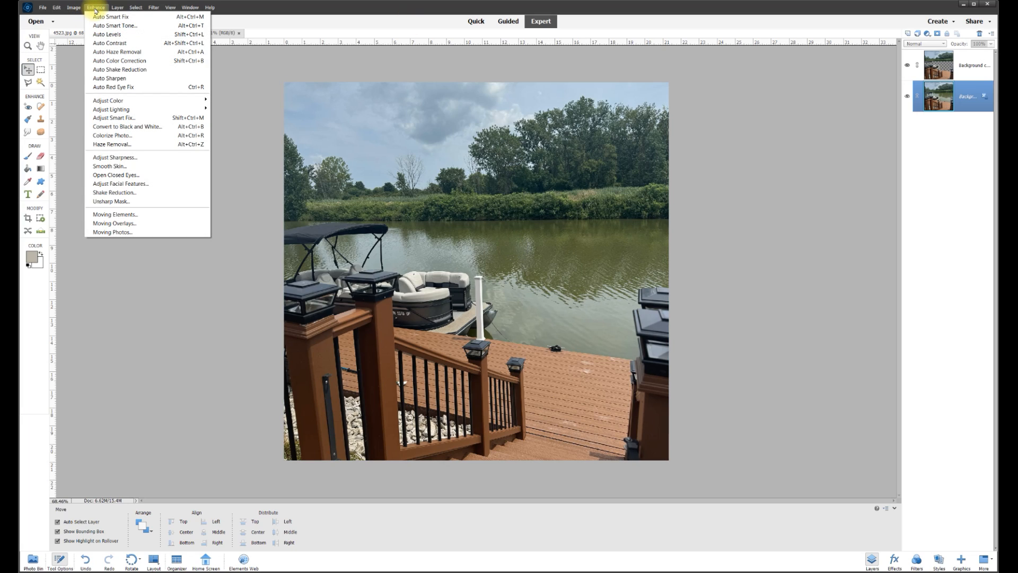
mouse_move(113, 104)
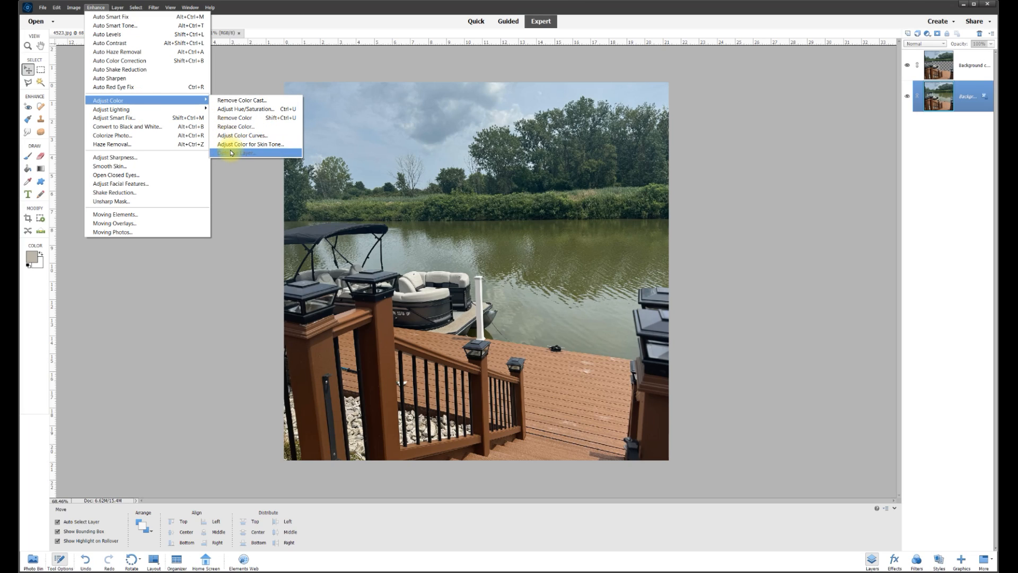
click(276, 145)
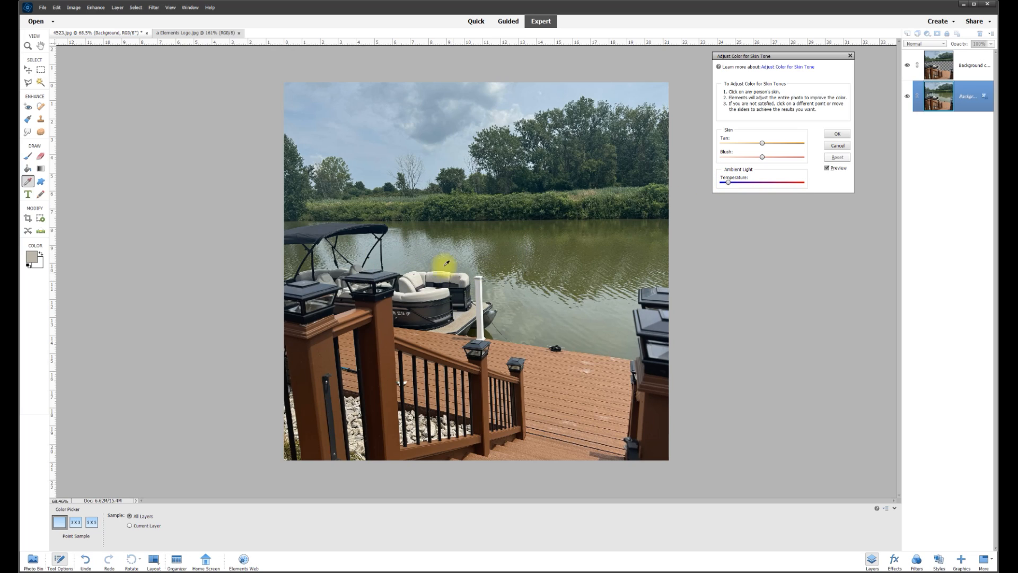
Sample a spot in the rippled water reflection as the reference point for the skin tone adjustment
scroll(479, 286, up, 2)
scroll(479, 286, up, 1)
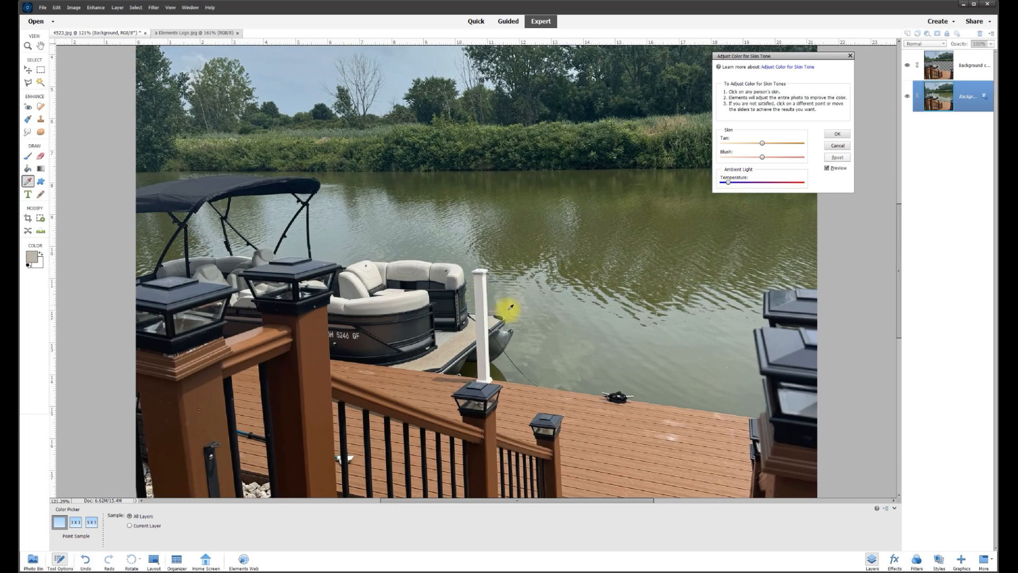
scroll(554, 336, up, 4)
scroll(564, 208, down, 1)
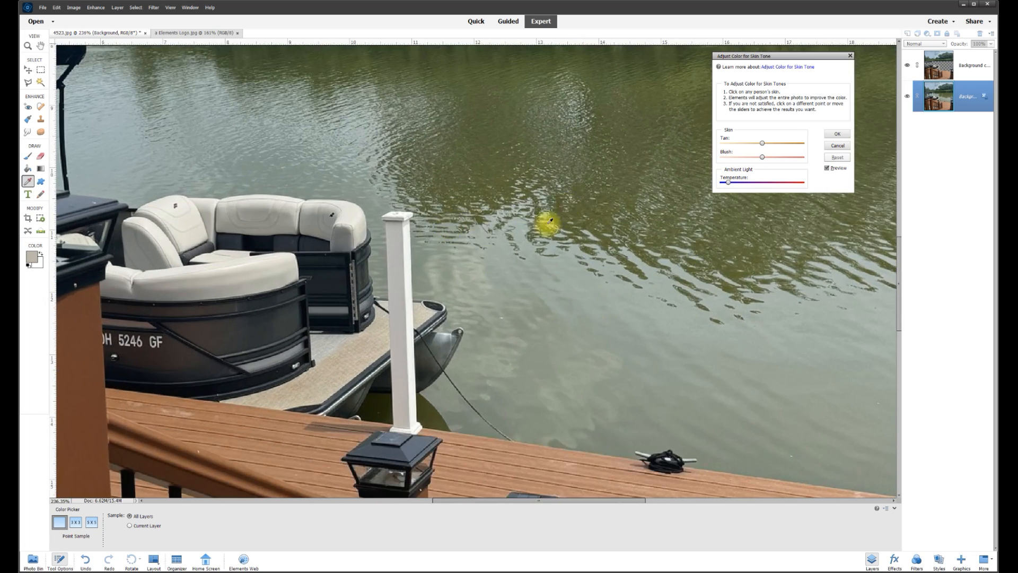
scroll(484, 227, down, 2)
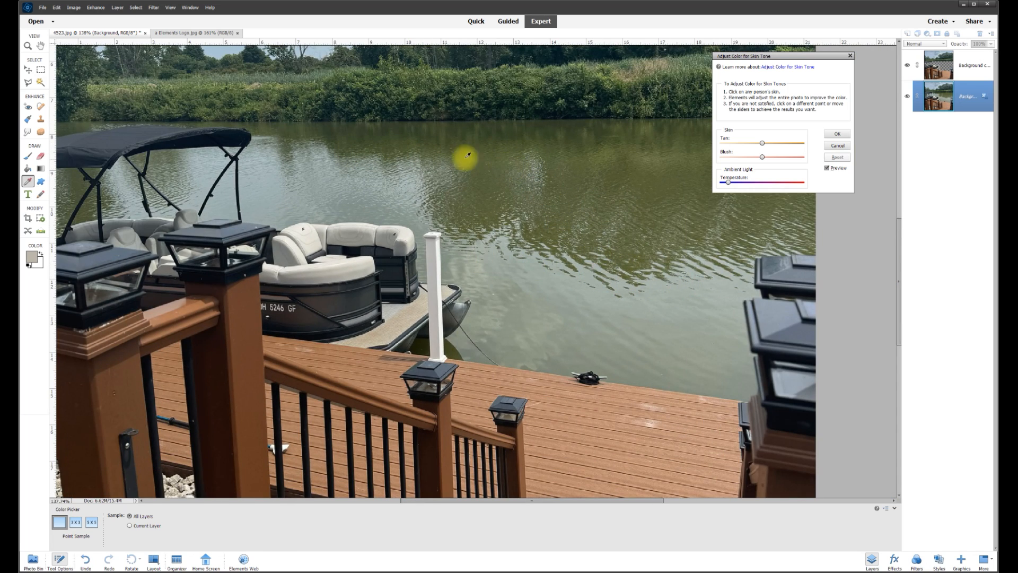
scroll(549, 185, up, 6)
scroll(549, 185, up, 7)
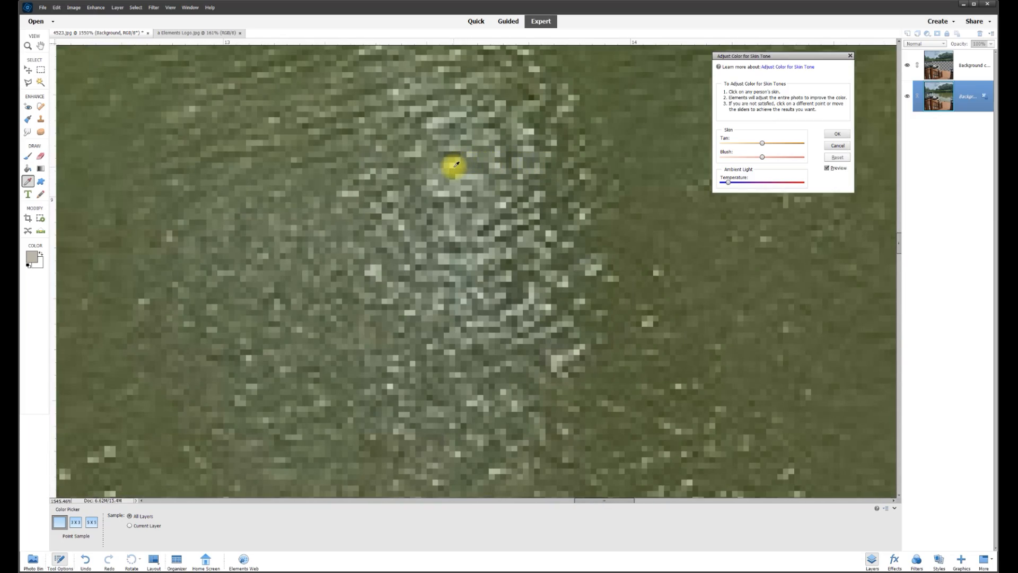
click(550, 198)
scroll(568, 200, down, 3)
scroll(568, 200, down, 11)
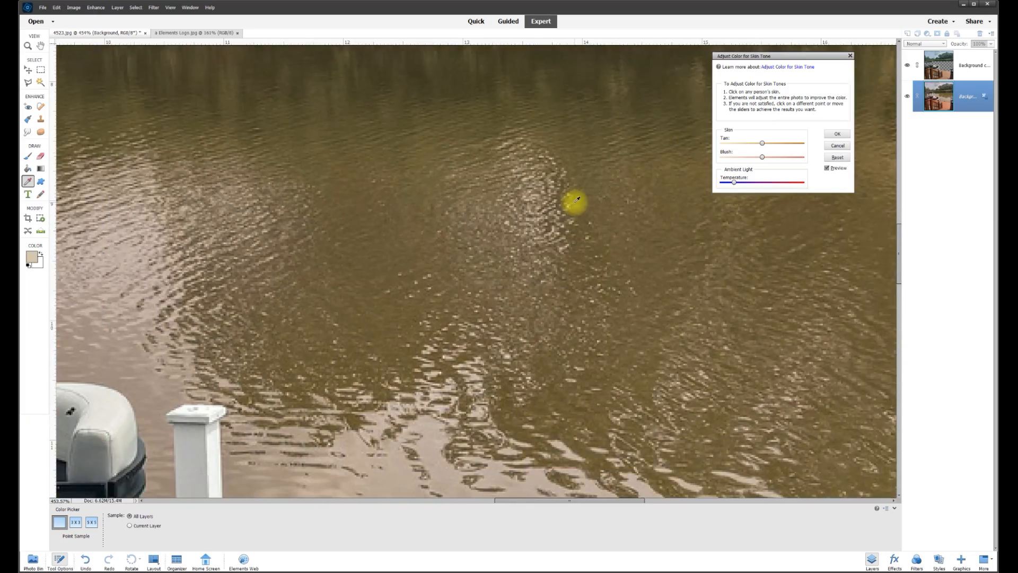
scroll(576, 203, down, 1)
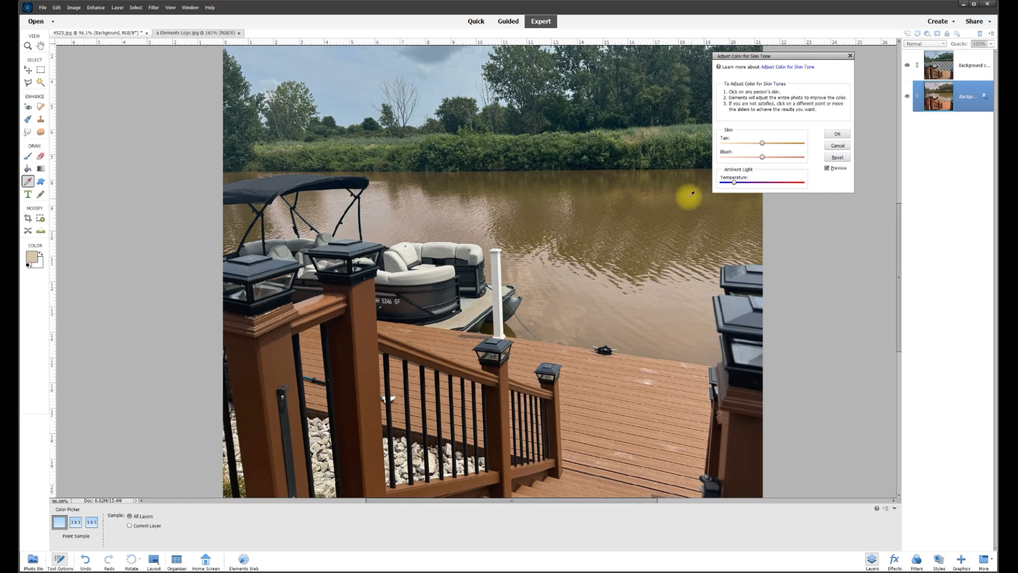
Set Tan and Blush to their minimum and Temperature close to the blue end, and apply the adjustment
drag(807, 59, 819, 62)
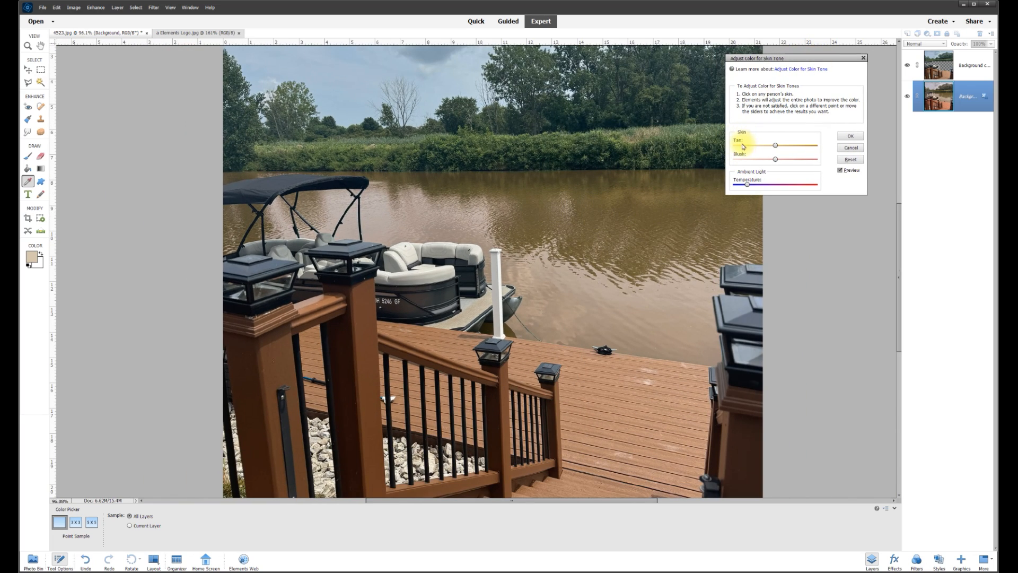
drag(775, 146, 741, 188)
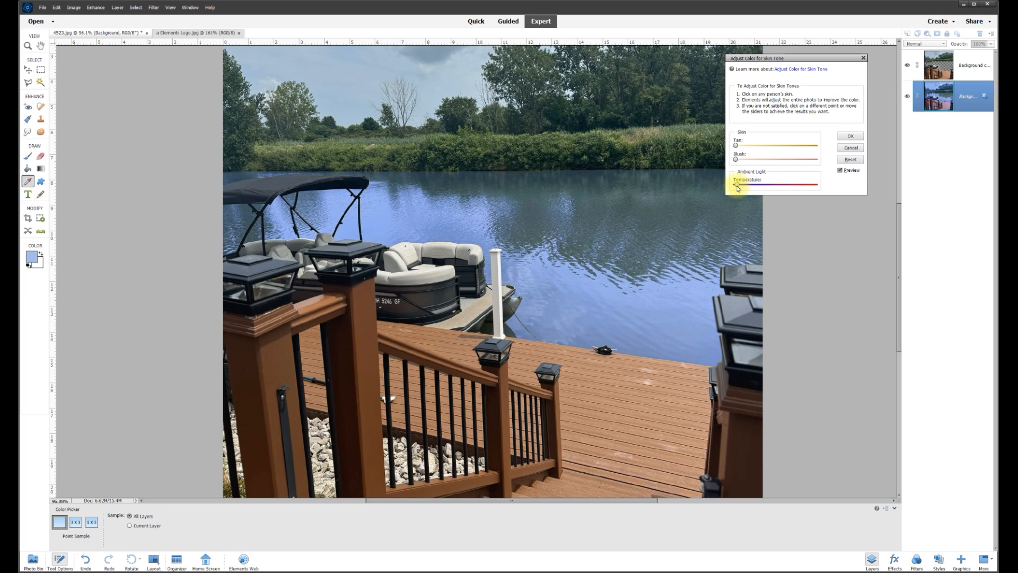
drag(738, 188, 744, 186)
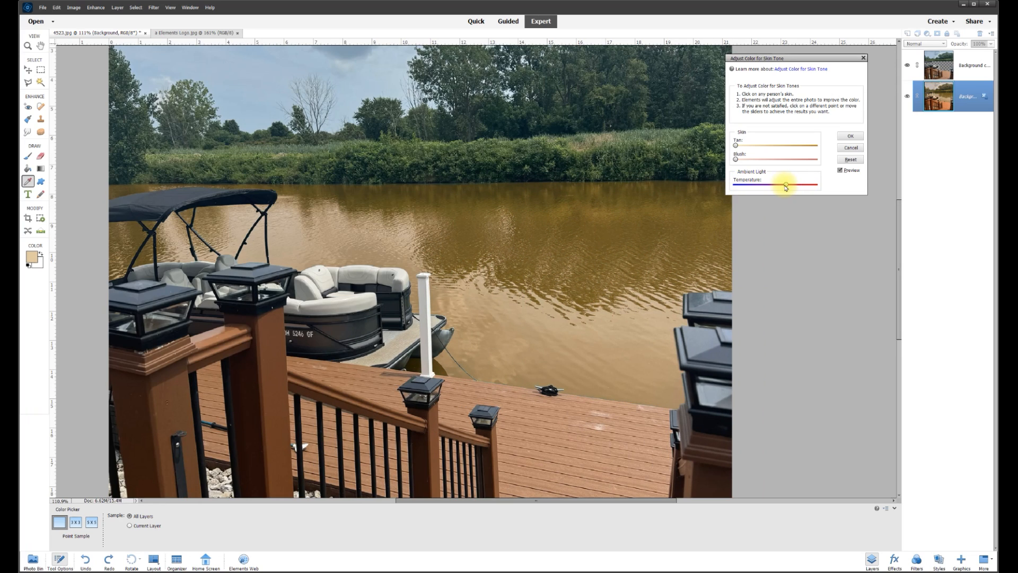
drag(786, 187, 740, 190)
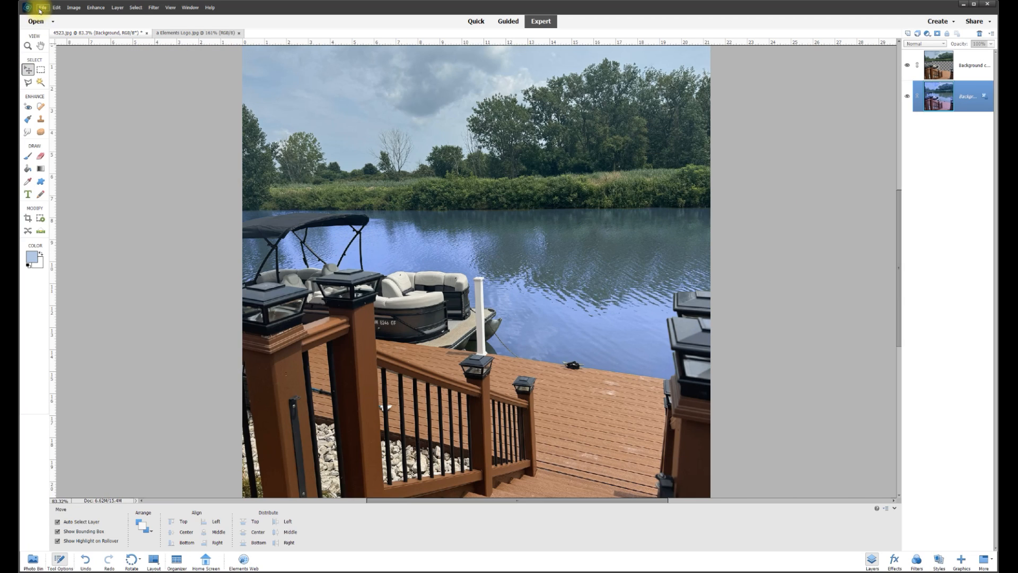
Merge the Background copy layer down into the Background layer
click(42, 7)
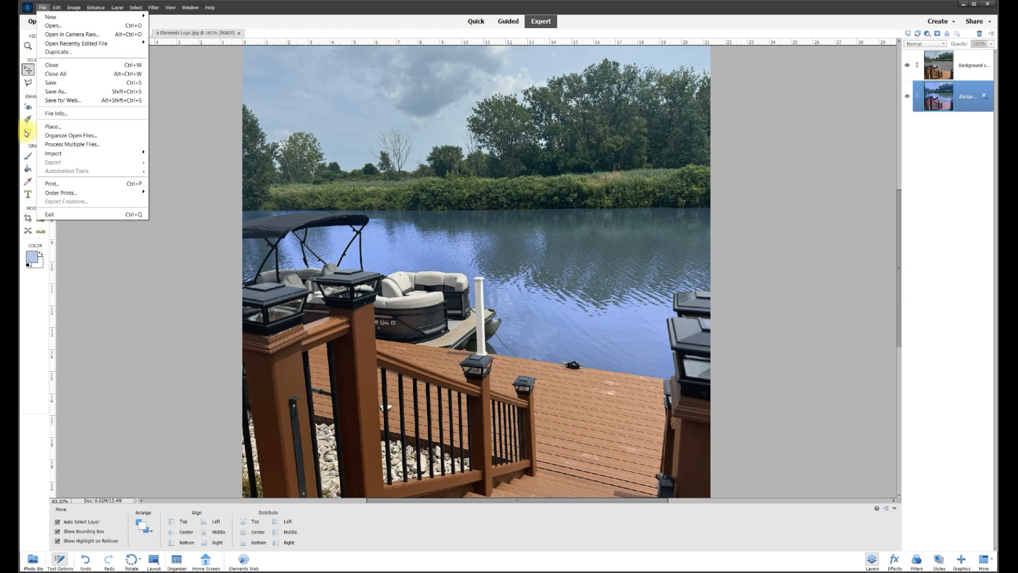
click(933, 67)
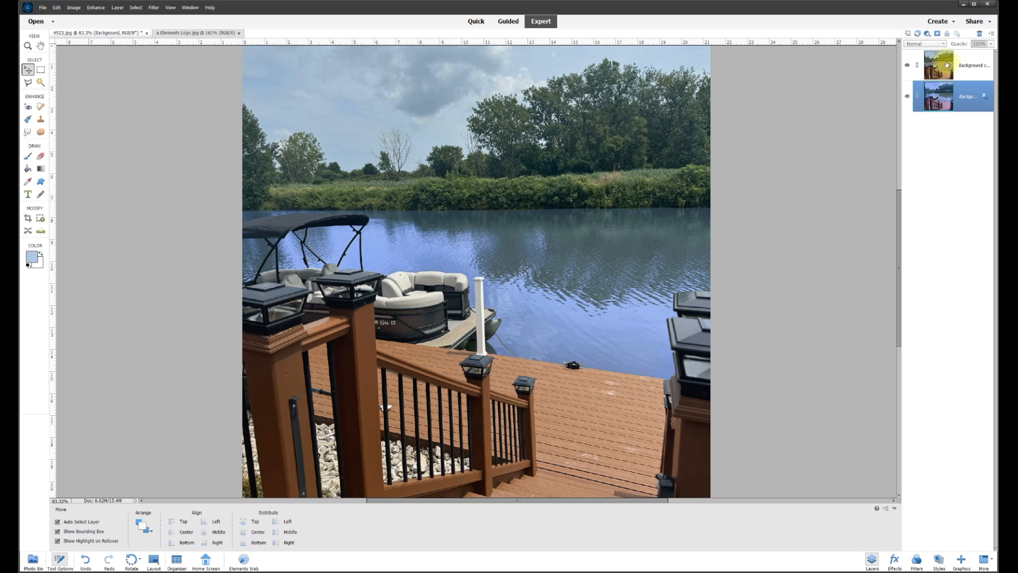
right_click(973, 72)
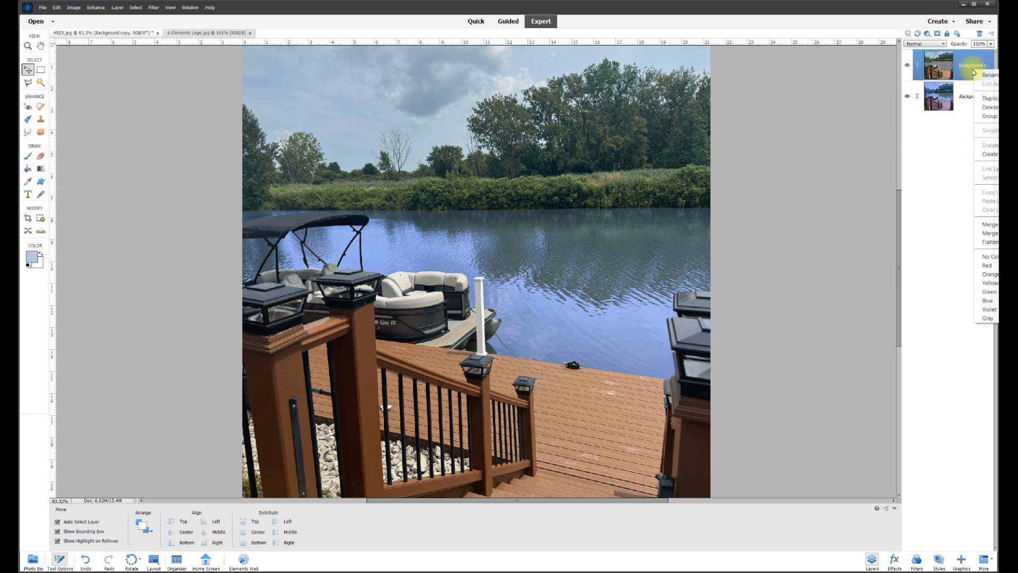
click(994, 225)
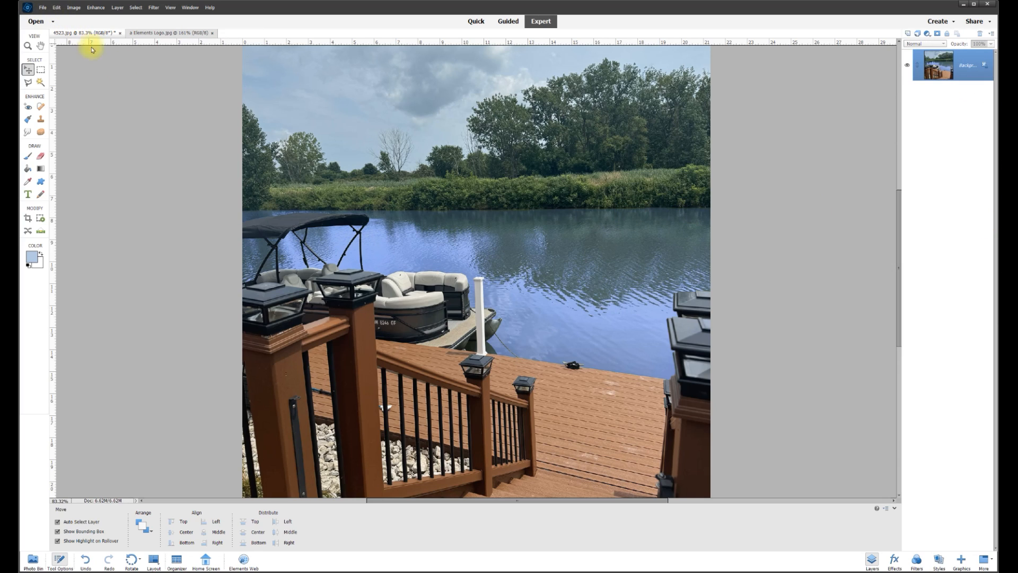
scroll(346, 184, down, 1)
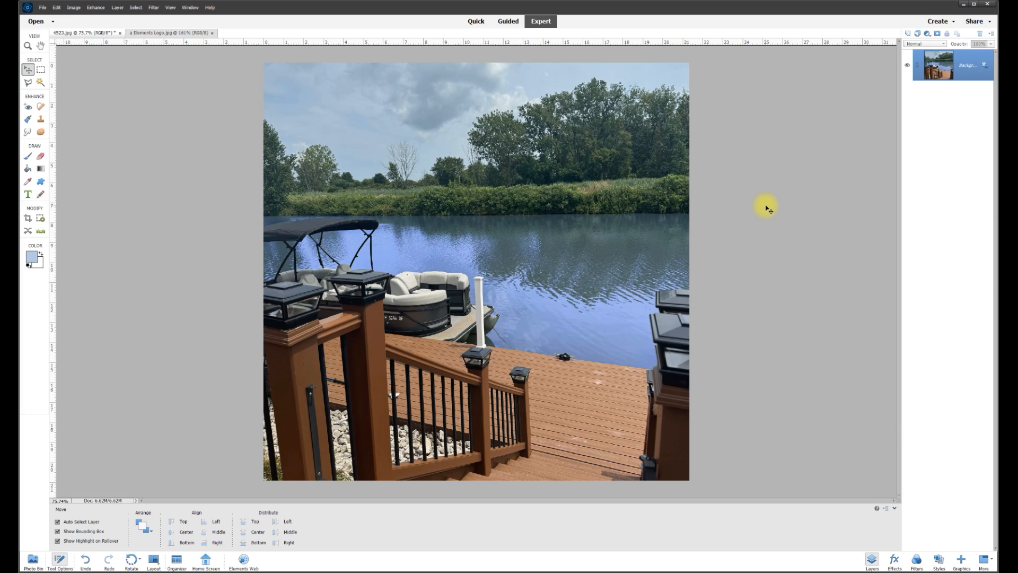